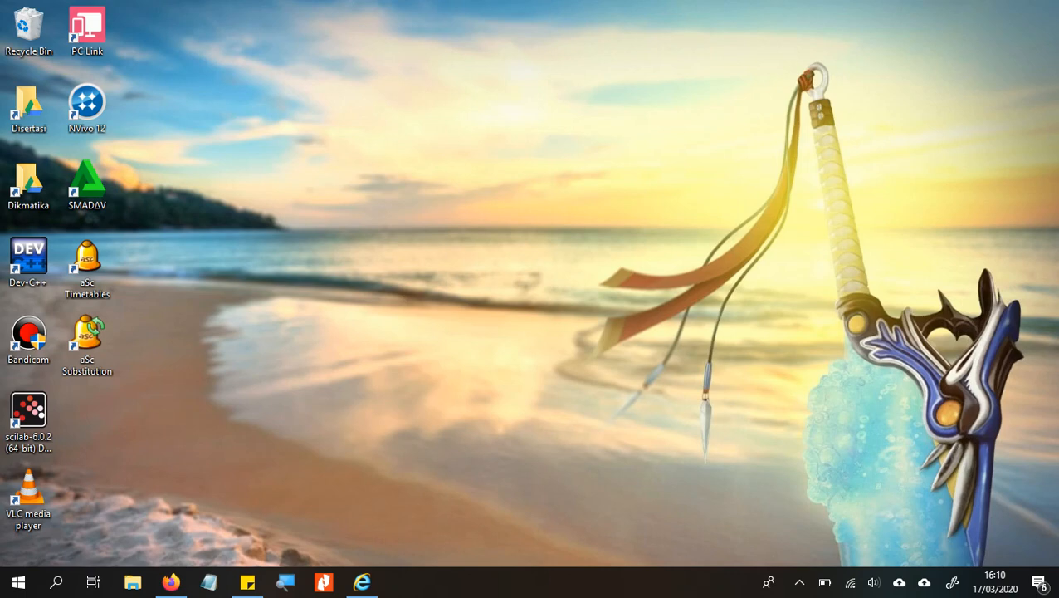
- Open Firefox from the taskbar, showing the Google homepage
click(171, 582)
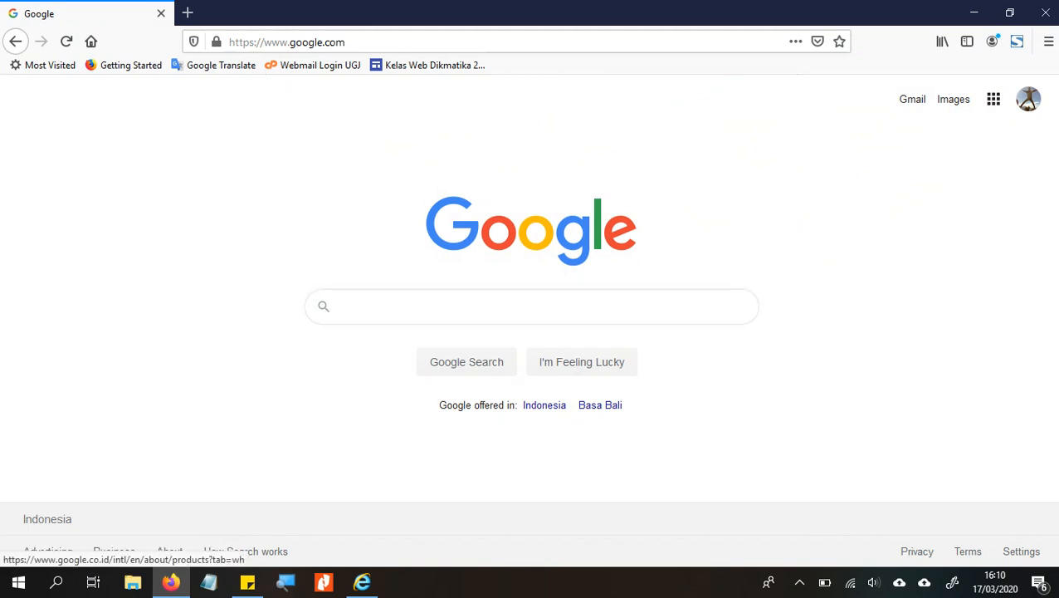
- Browse the Google apps grid on the Google homepage
click(993, 99)
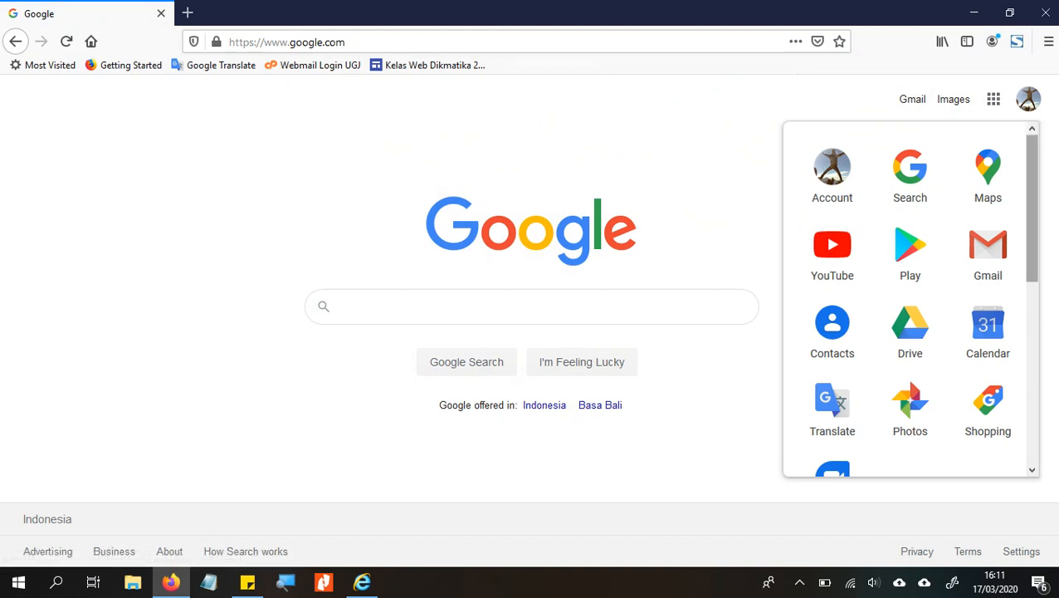
scroll(909, 299, down, 5)
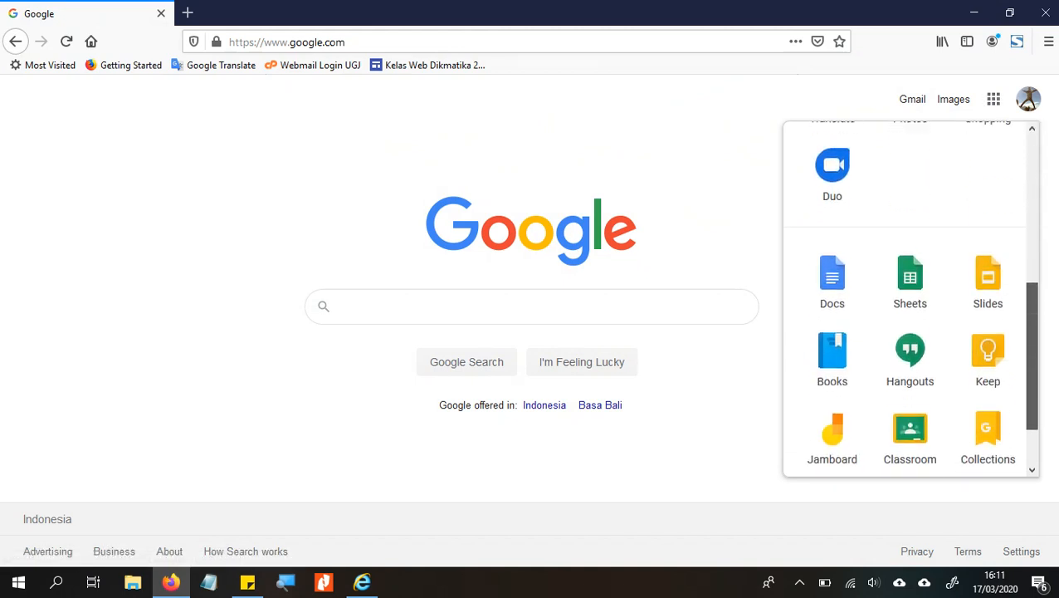
scroll(910, 298, down, 2)
scroll(910, 299, up, 6)
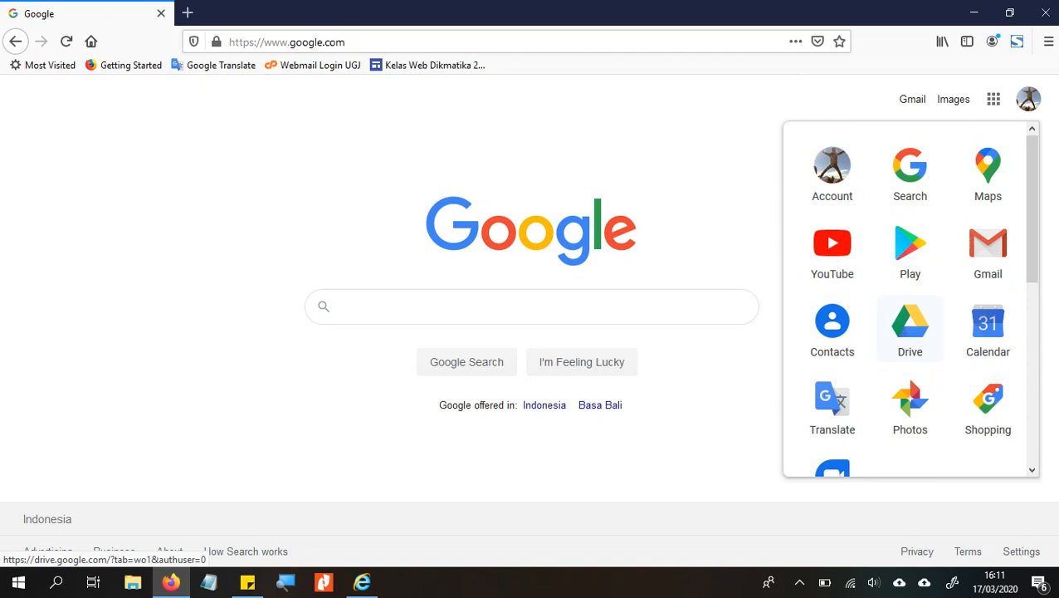
- Switch Google to the other signed-in faculty account from the avatar menu
click(1028, 99)
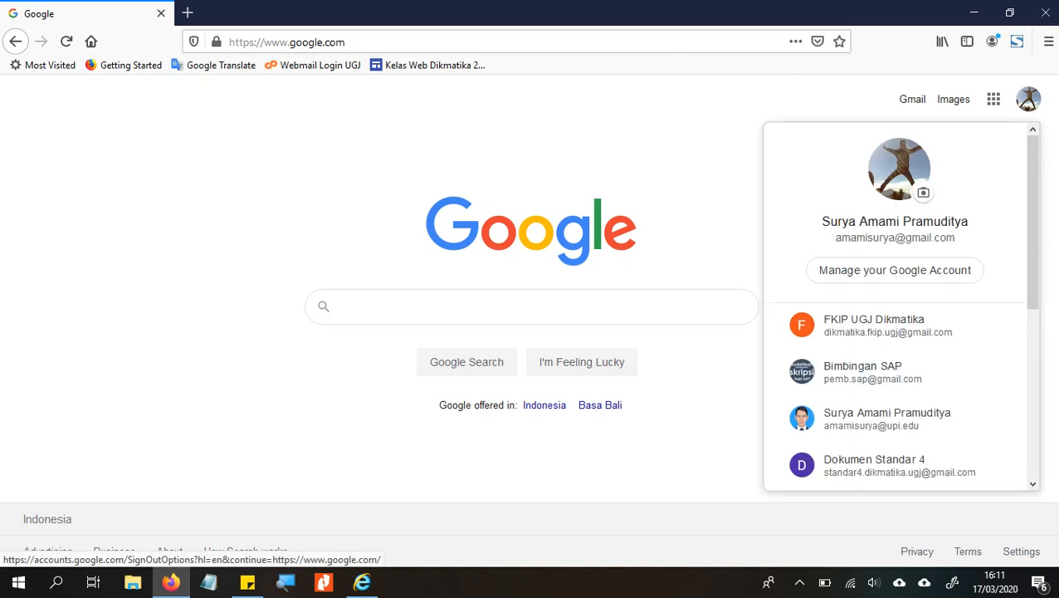
scroll(901, 332, down, 6)
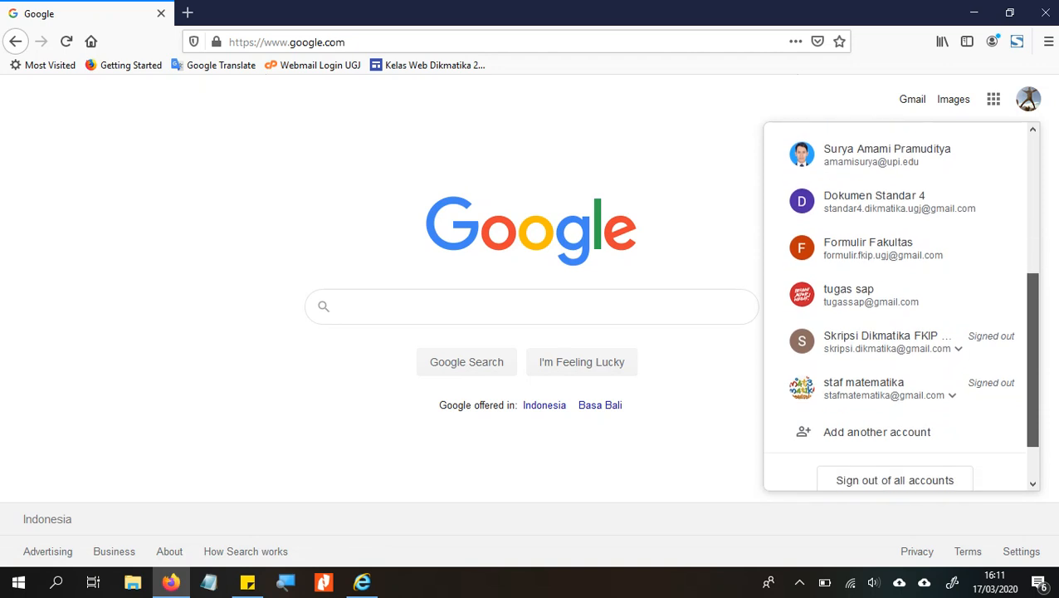
scroll(902, 332, up, 3)
scroll(902, 265, up, 2)
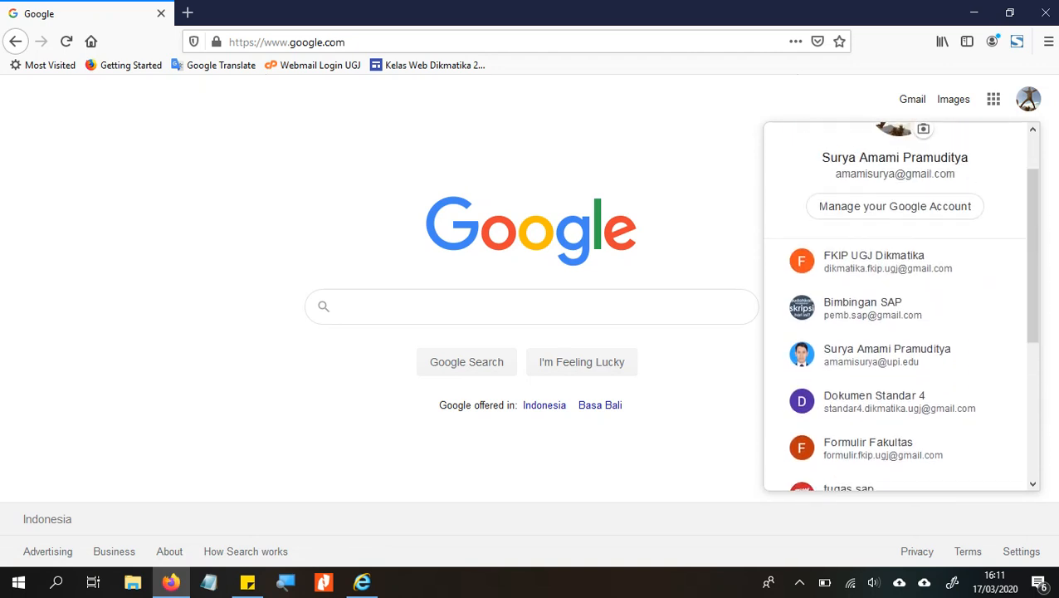
click(879, 261)
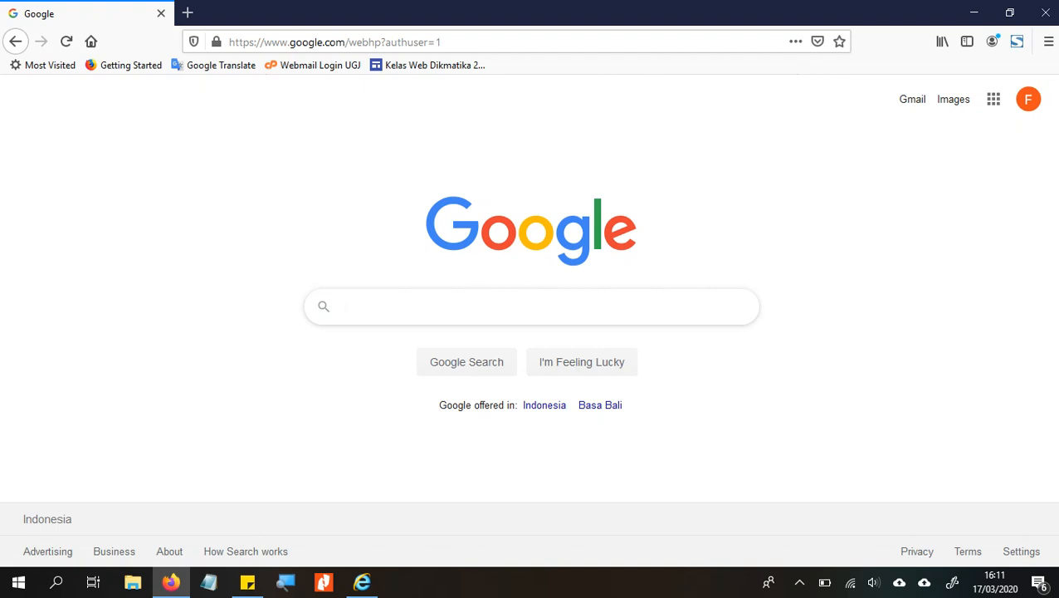
- Open Google Drive from the apps grid and scroll through My Drive's folders
click(994, 99)
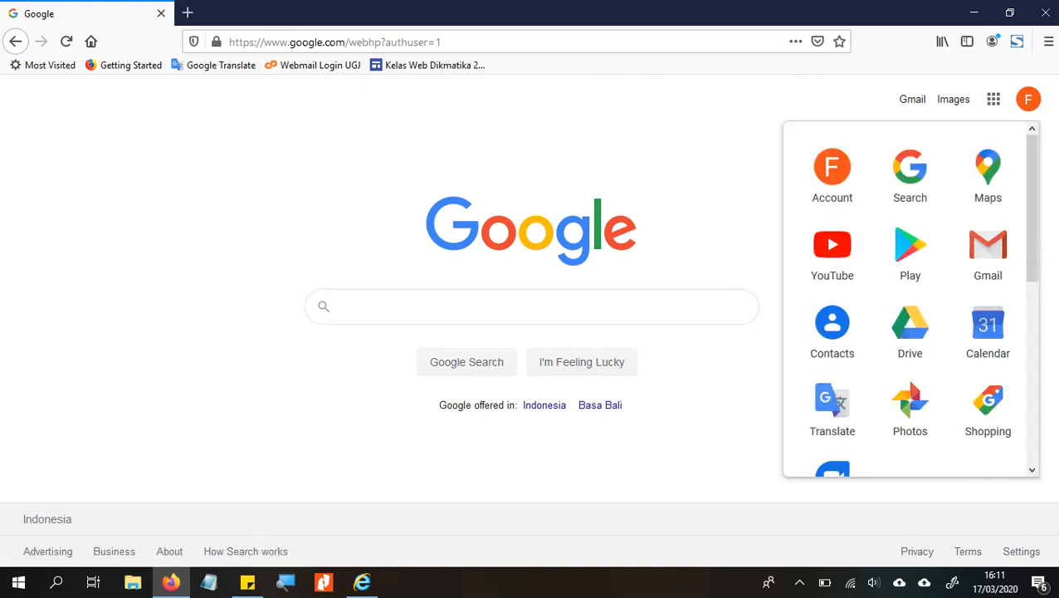
click(909, 330)
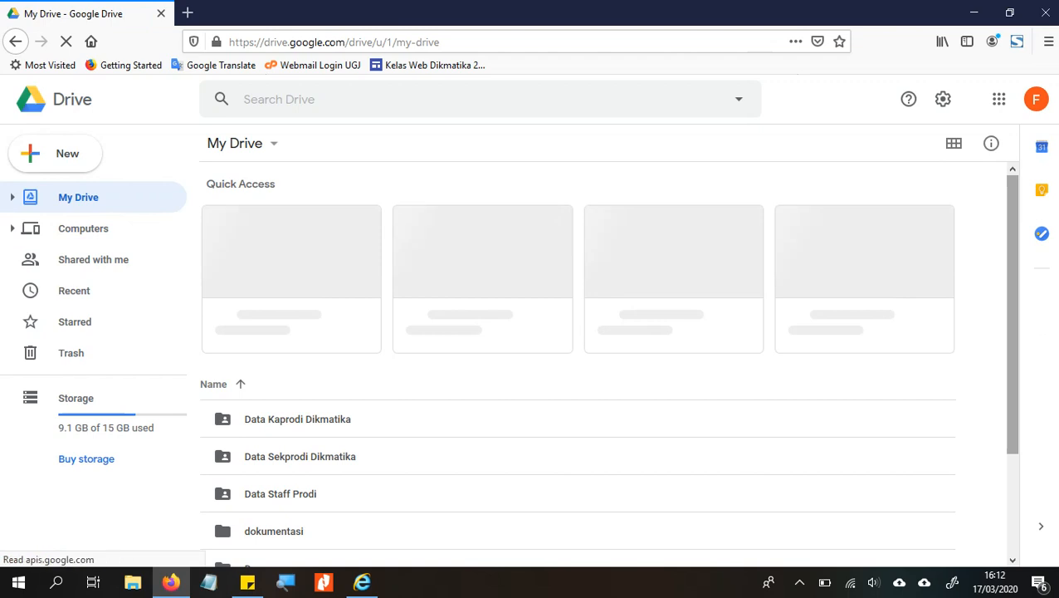
scroll(577, 362, down, 3)
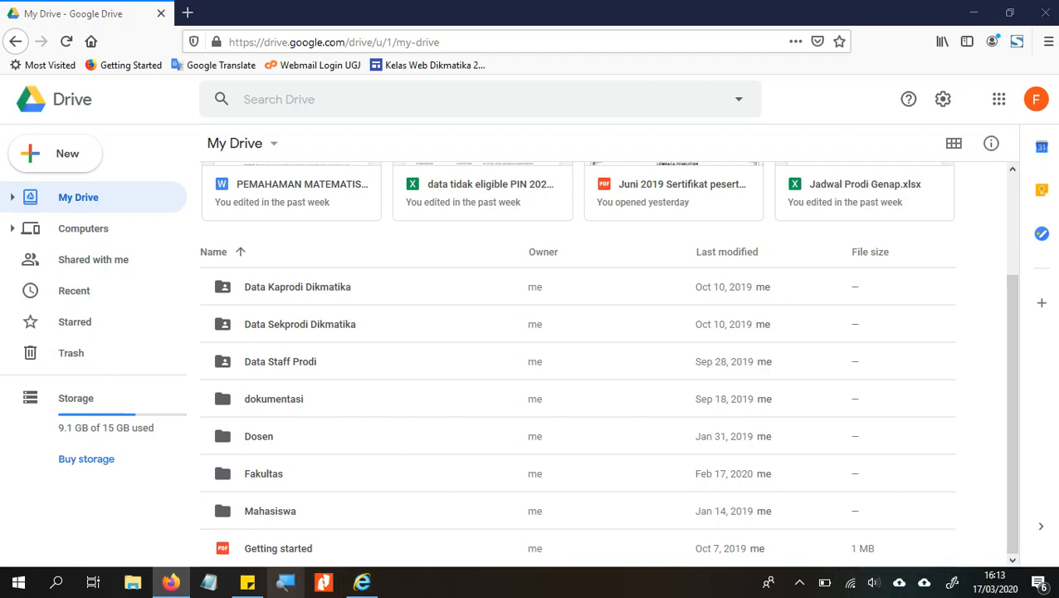
click(286, 582)
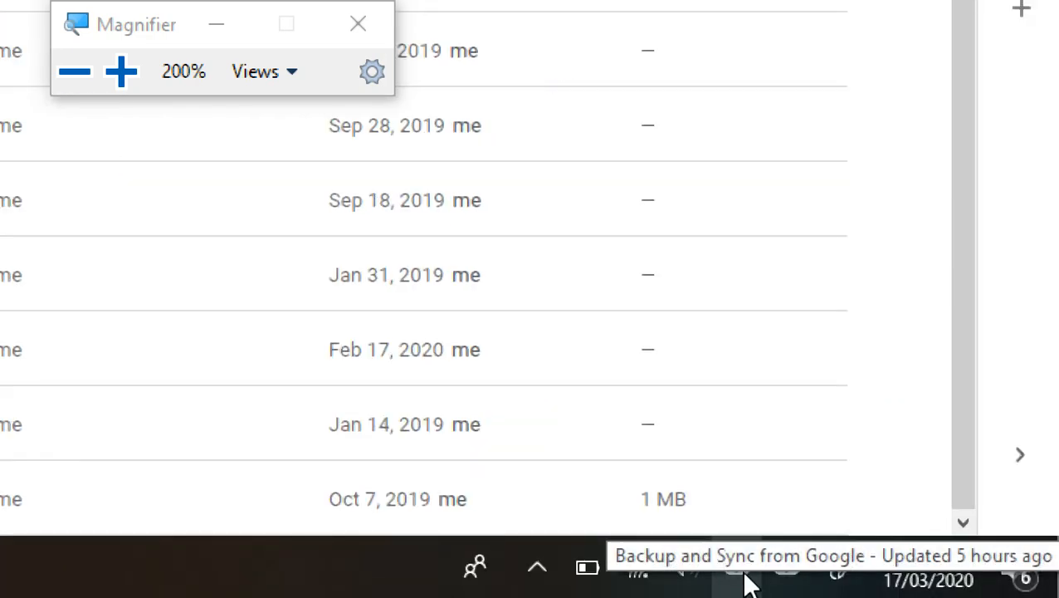
click(738, 571)
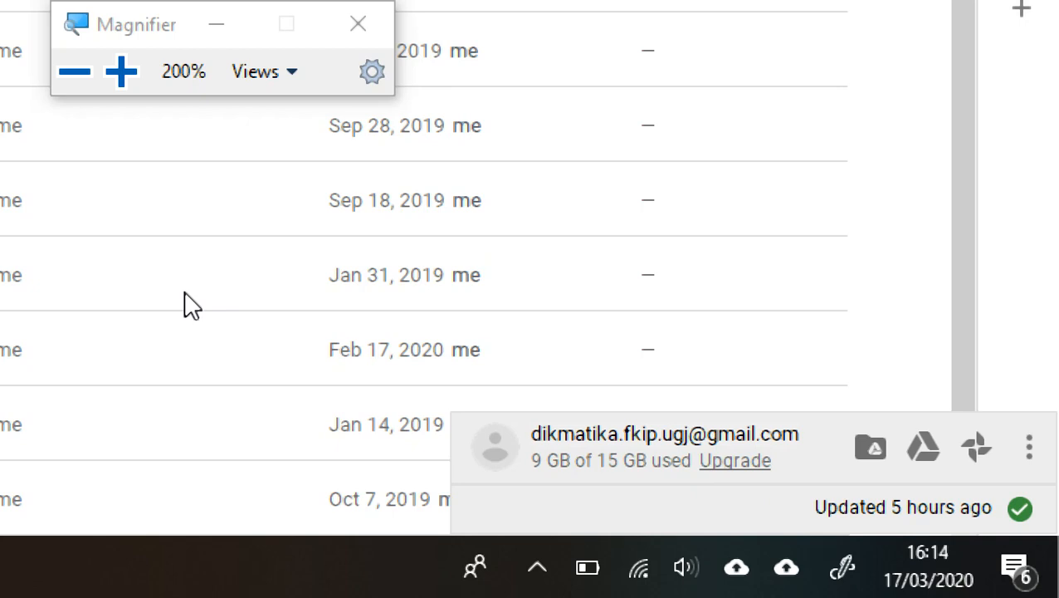
click(197, 341)
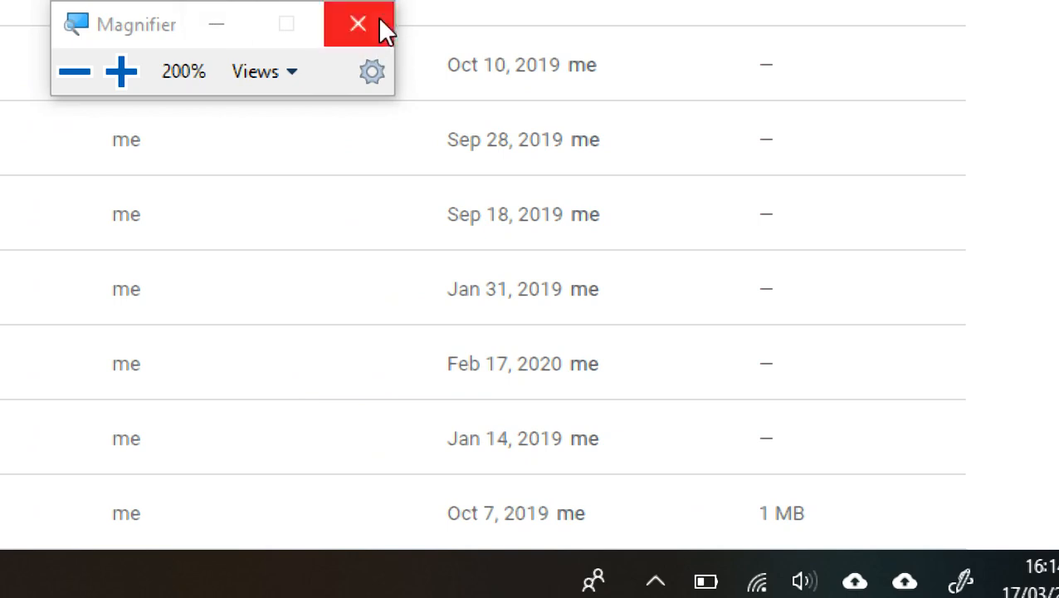
click(377, 18)
click(348, 473)
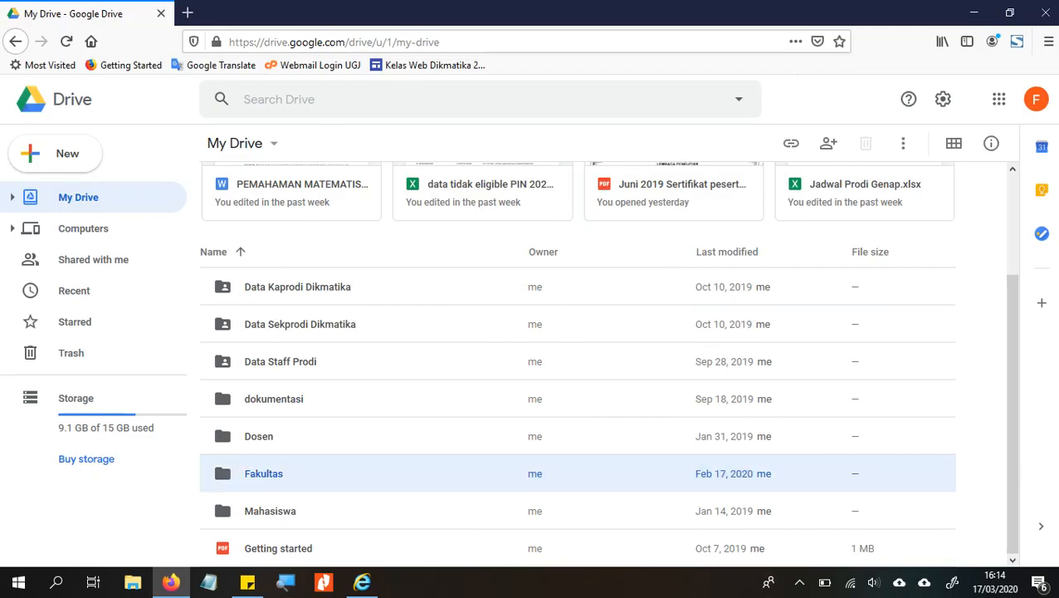
- In a new tab, search 'drive google download' and open the Download Google Drive page
click(188, 12)
text(google.com/)
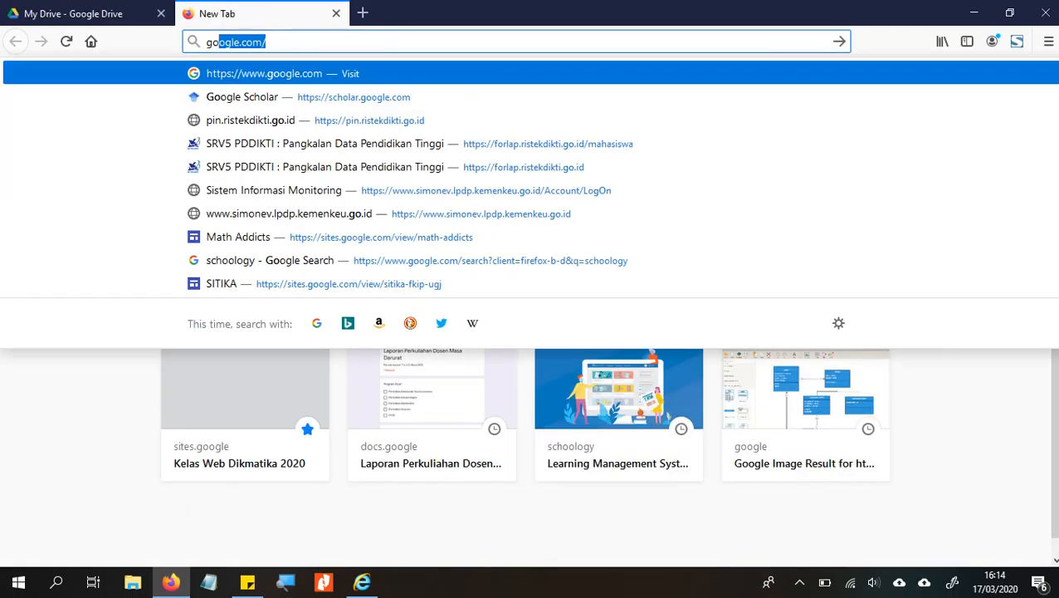
key(Return)
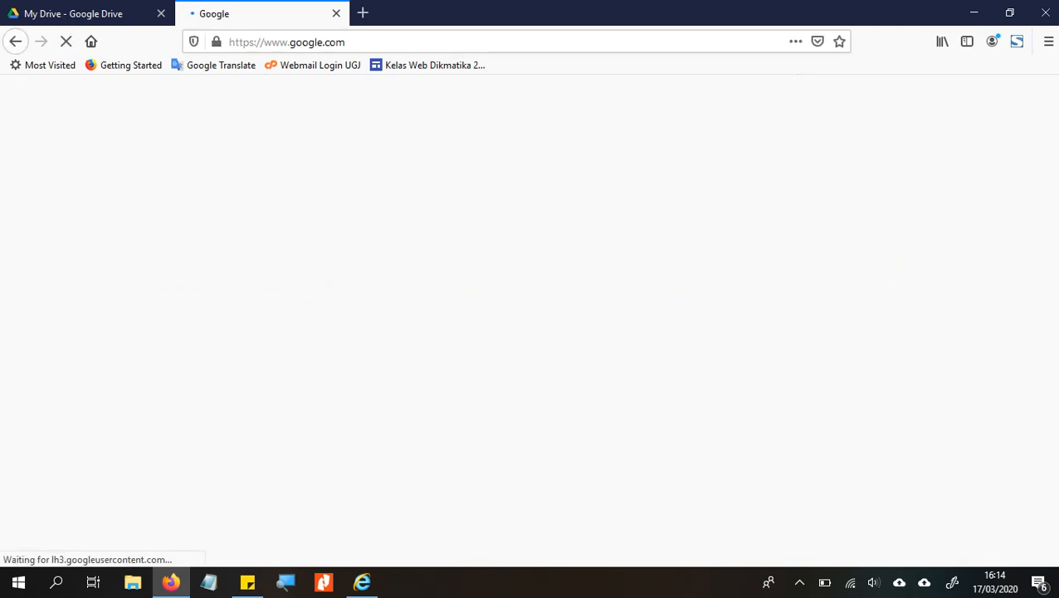
text(drive)
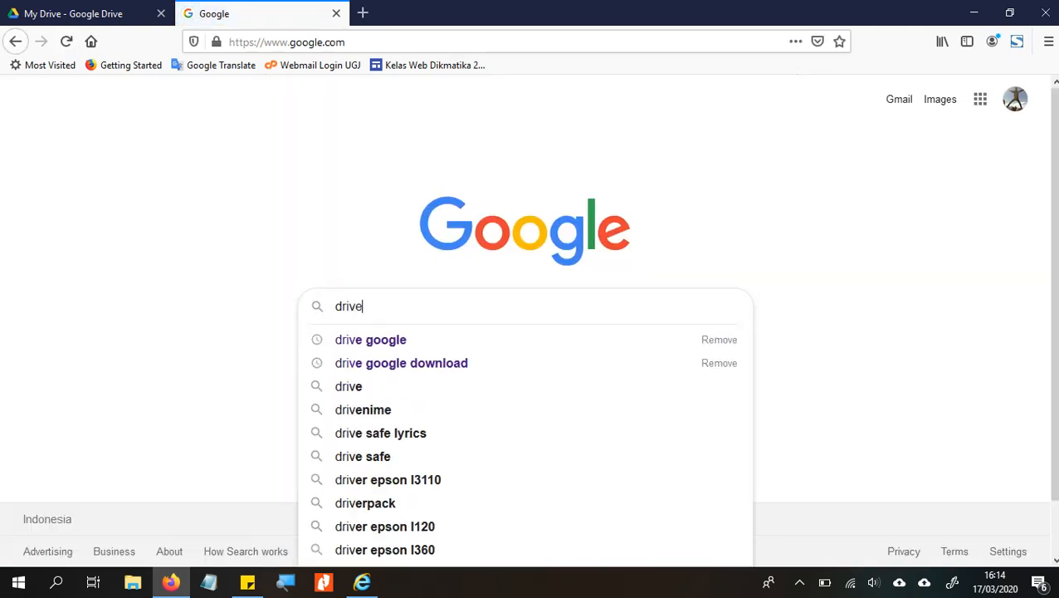
key(Down)
key(Down)
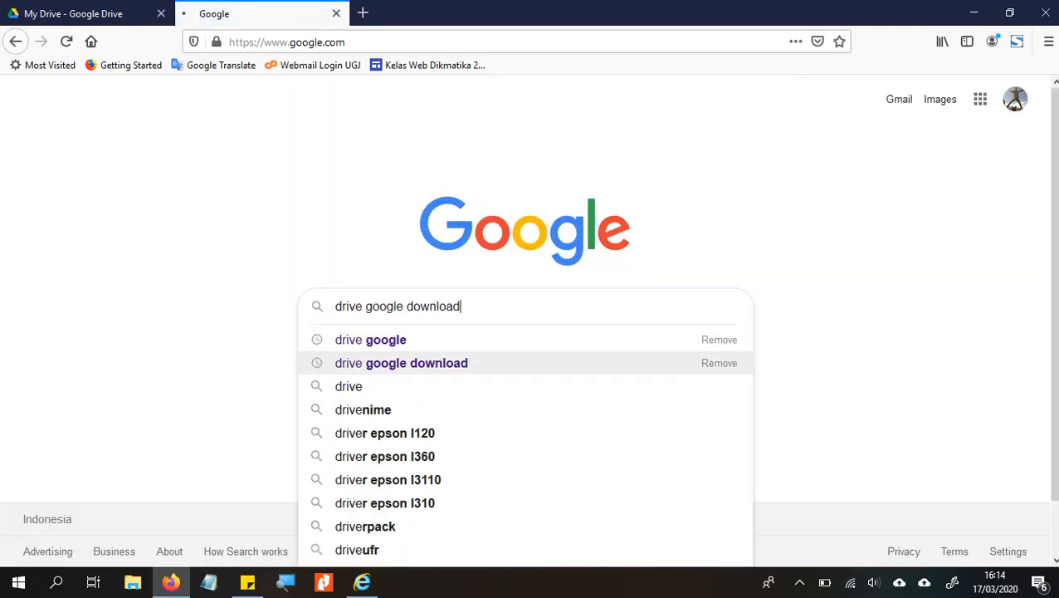
key(Return)
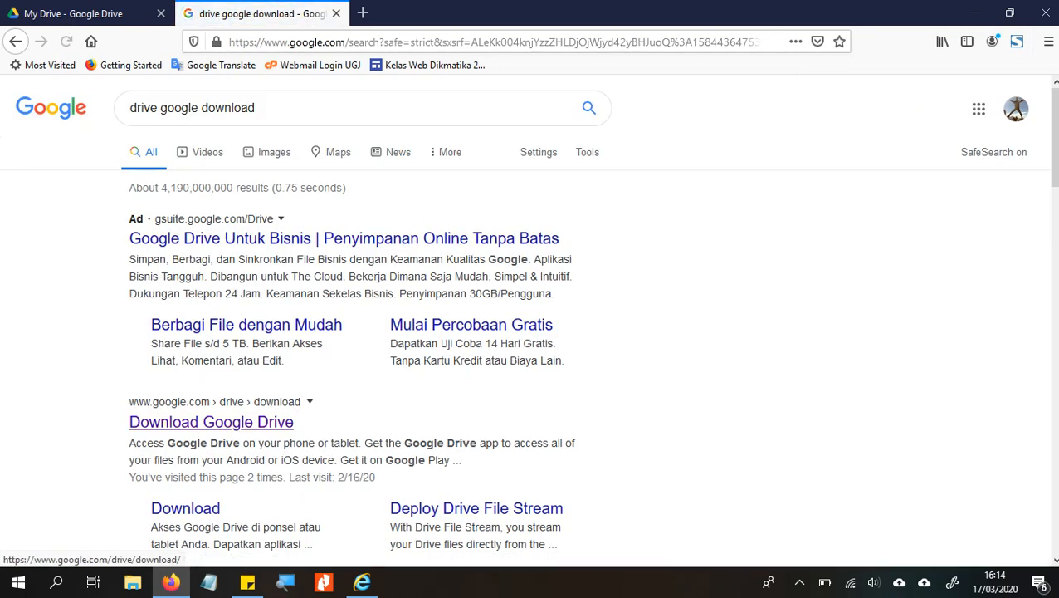
click(210, 421)
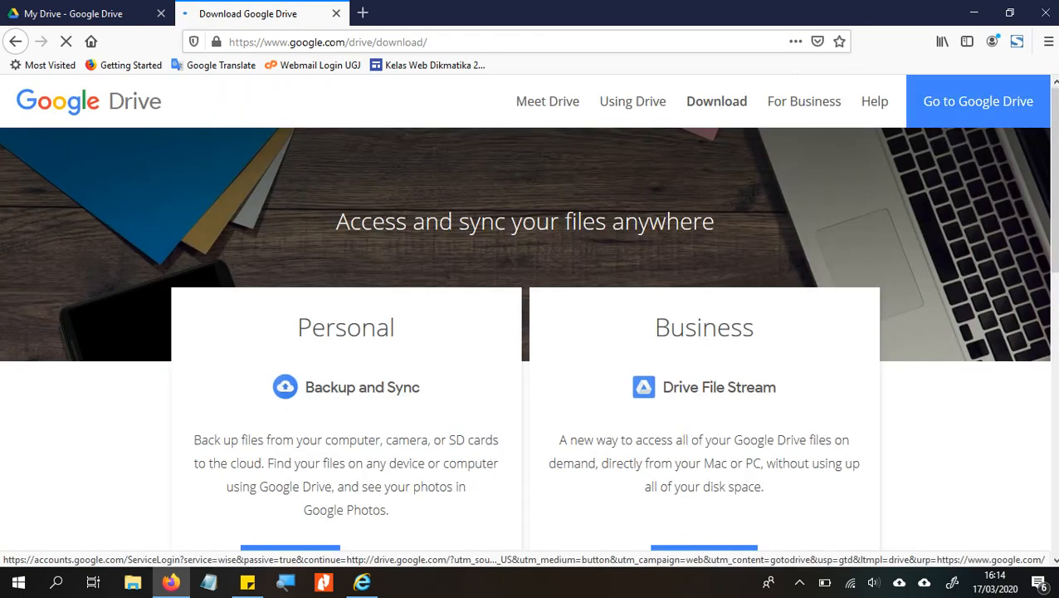
- Check the Backup and Sync tray options without changes, then minimize Firefox to the desktop
scroll(528, 343, down, 2)
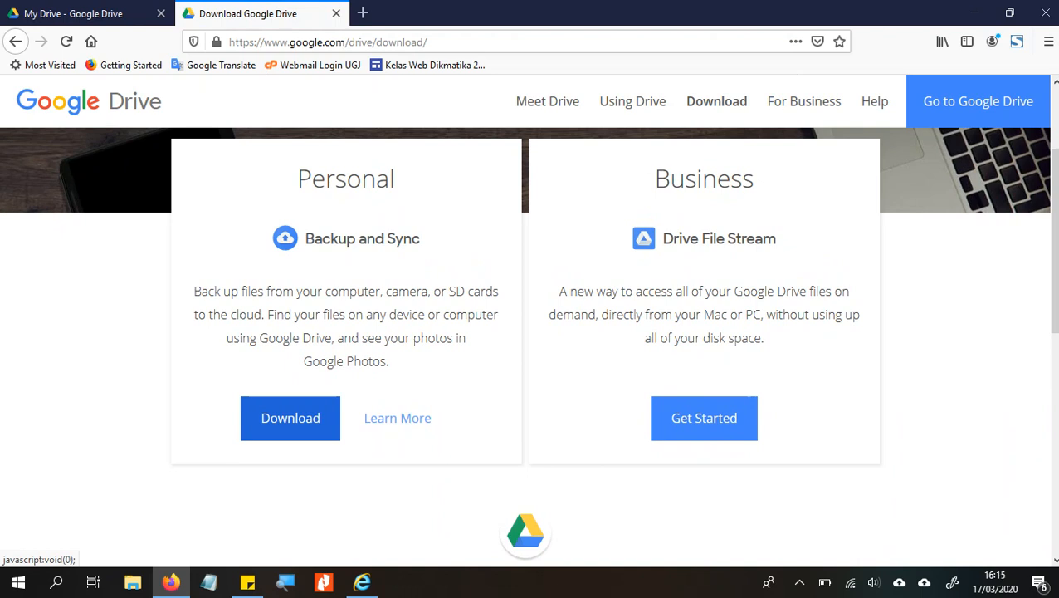
click(899, 582)
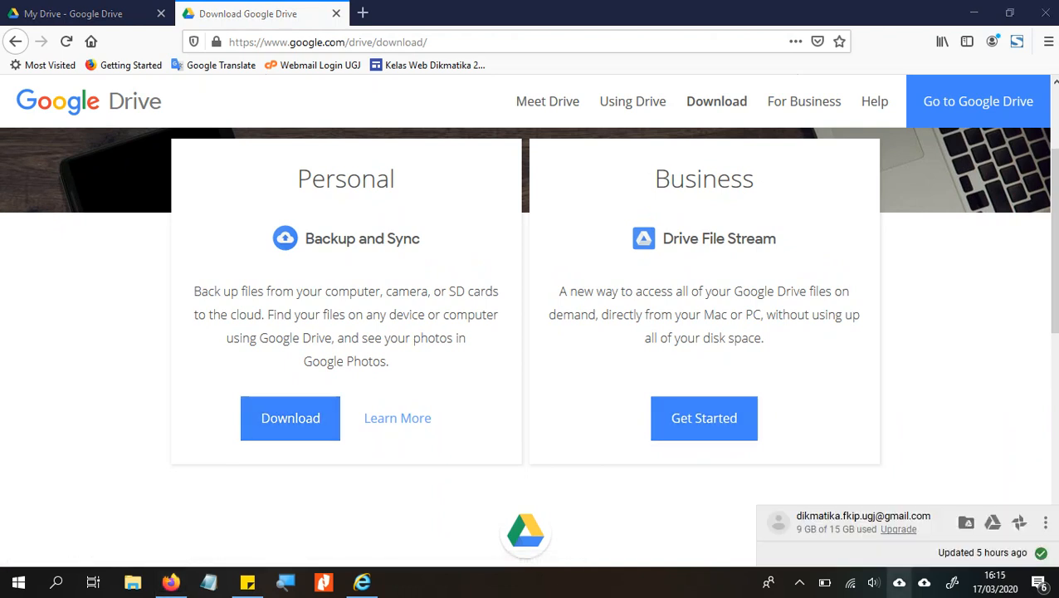
click(1045, 522)
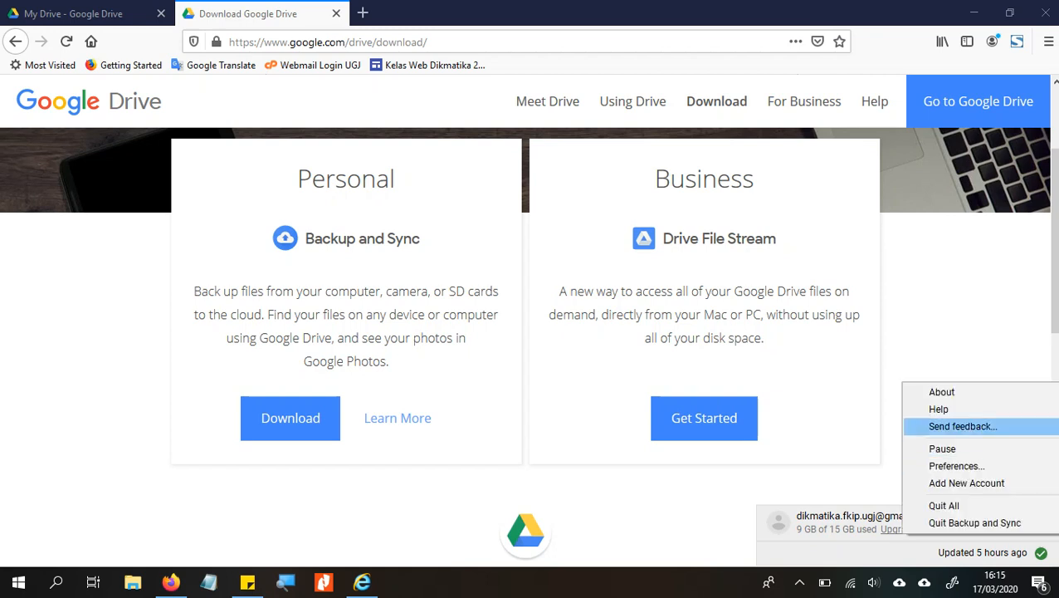
click(966, 482)
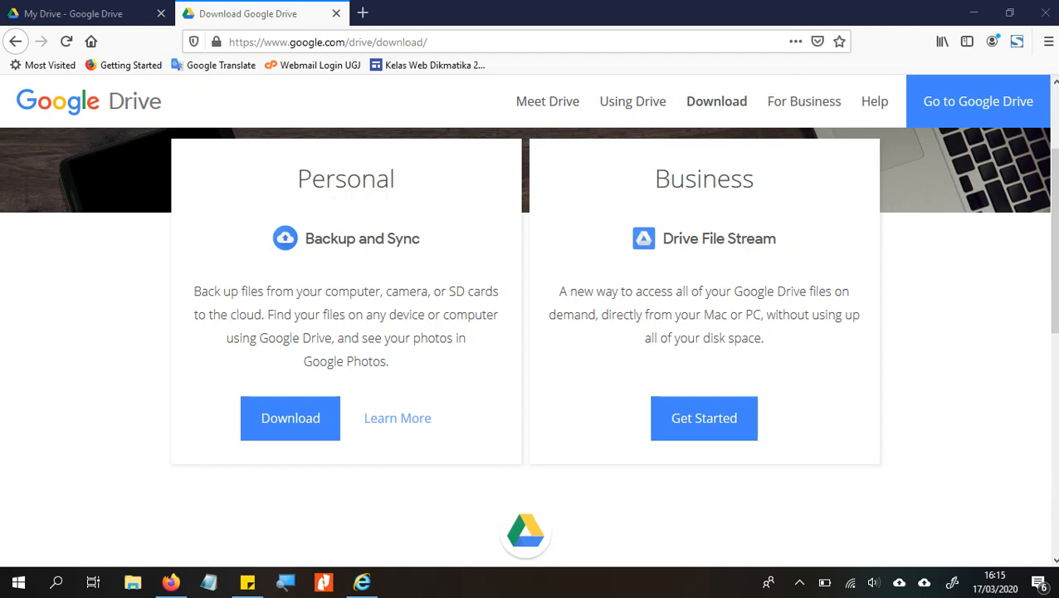
click(974, 12)
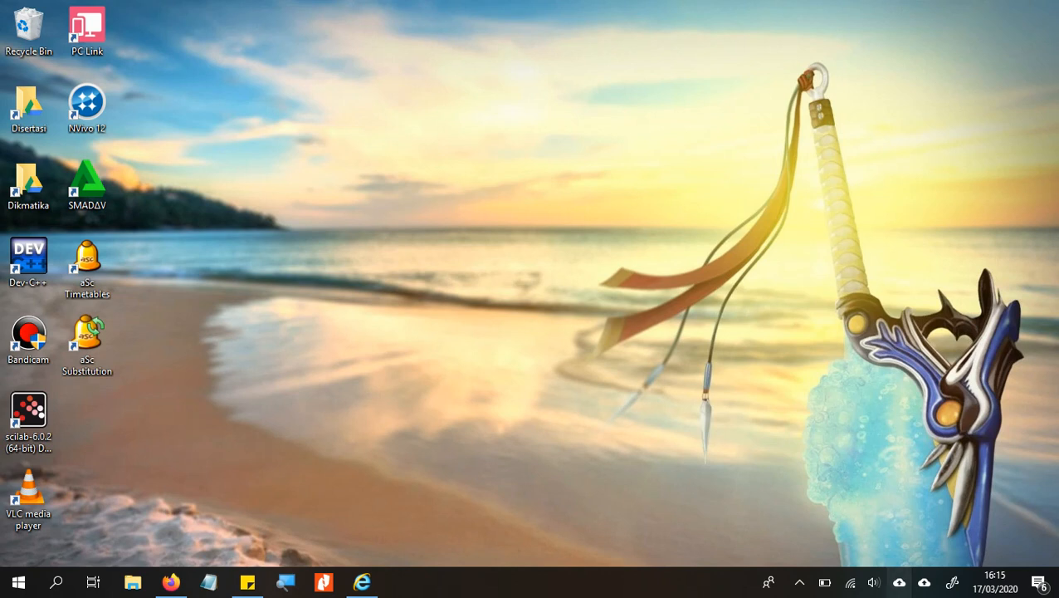
- Choose Add New Account from the Backup and Sync tray settings menu
click(899, 582)
click(1020, 517)
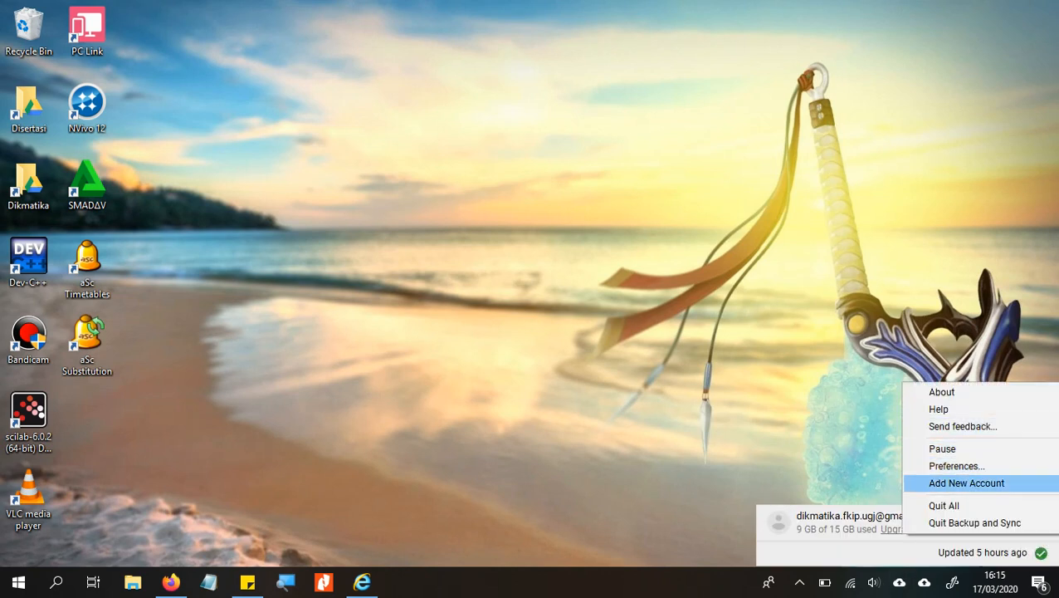
click(966, 483)
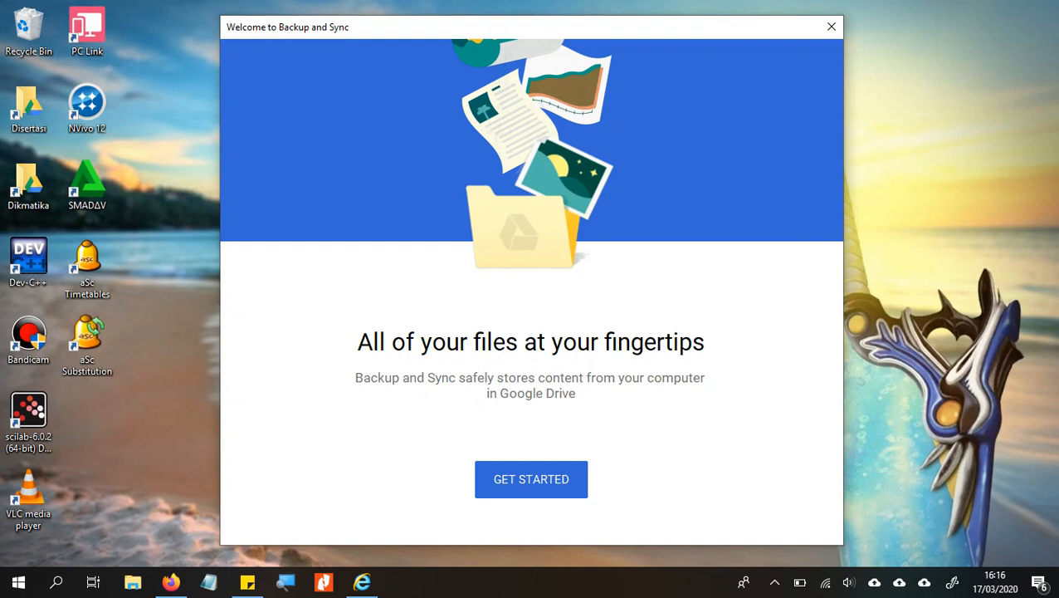
- Sign in to Backup and Sync with the new account's email and password
click(531, 479)
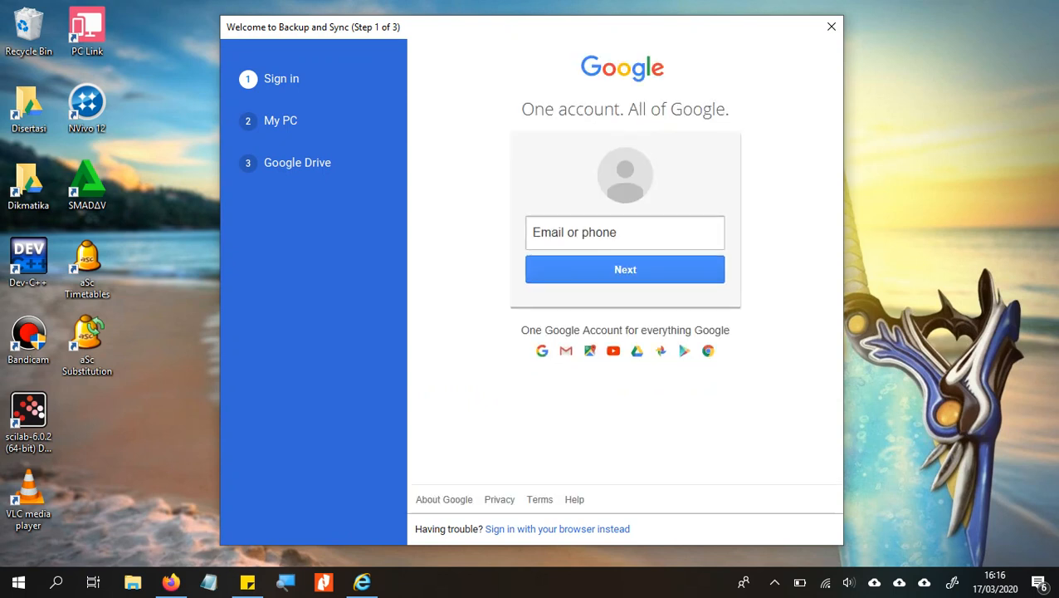
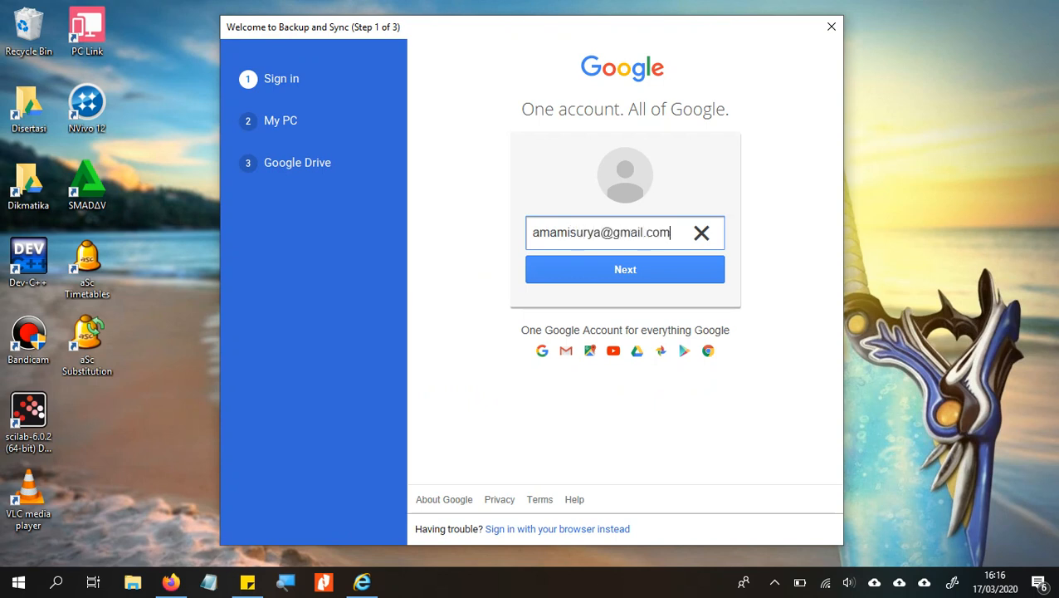
click(625, 270)
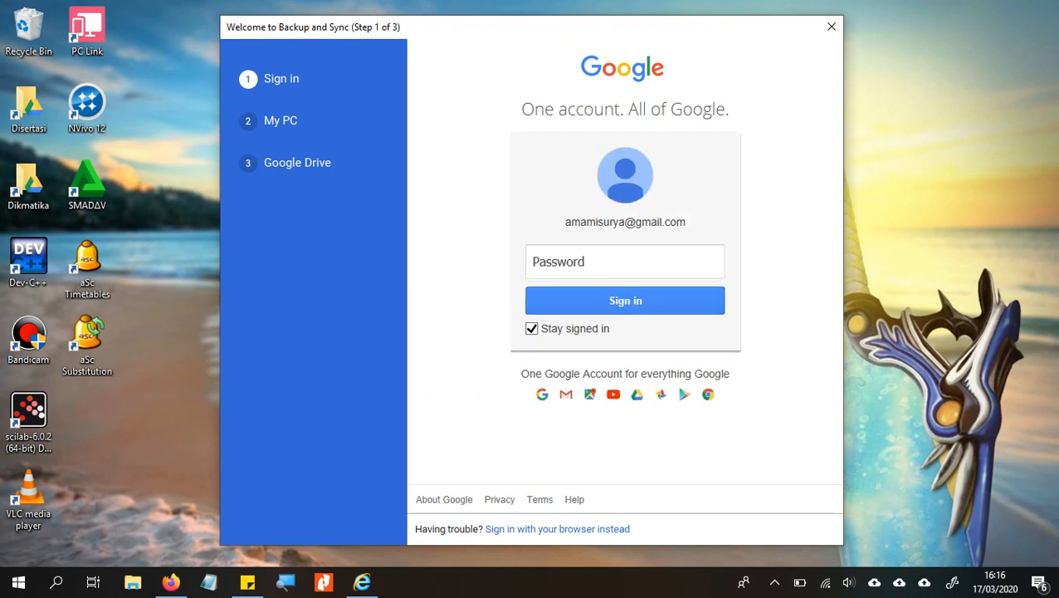
text(*********)
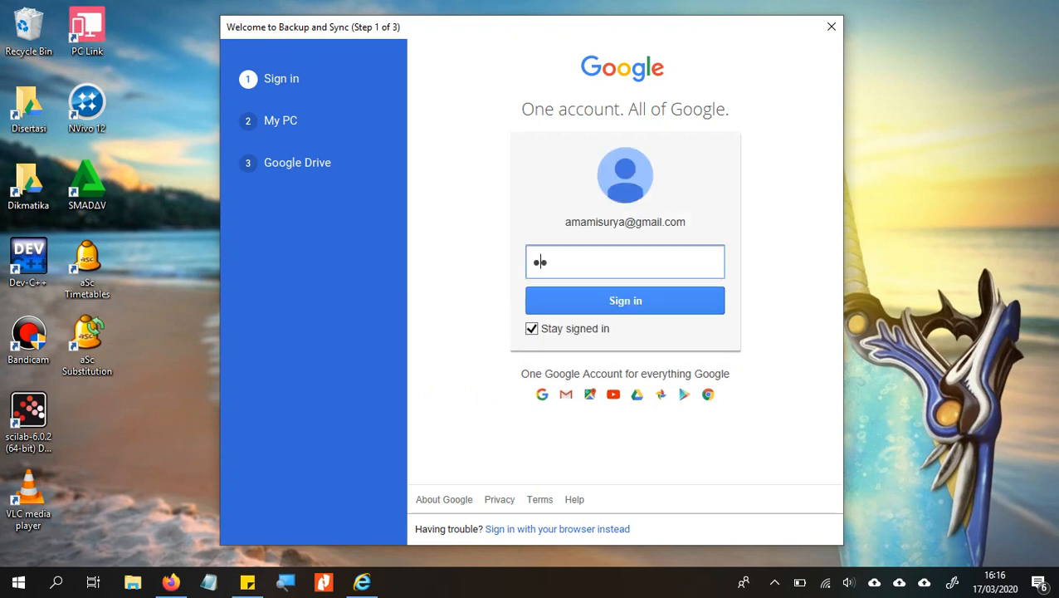
key(Return)
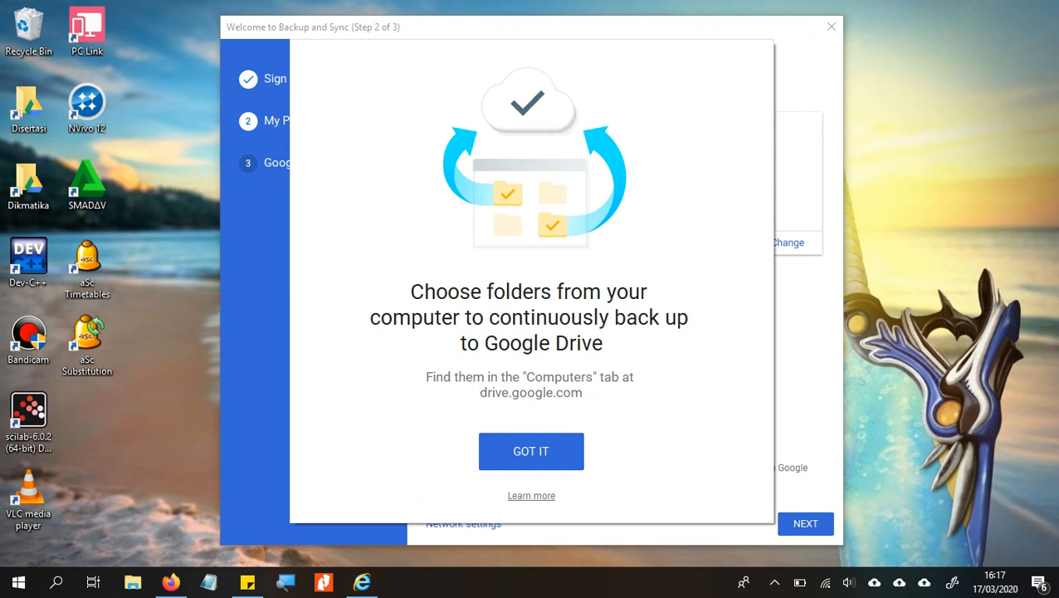
- Dismiss the folder backup introduction and bring up My Drive in Firefox
click(531, 451)
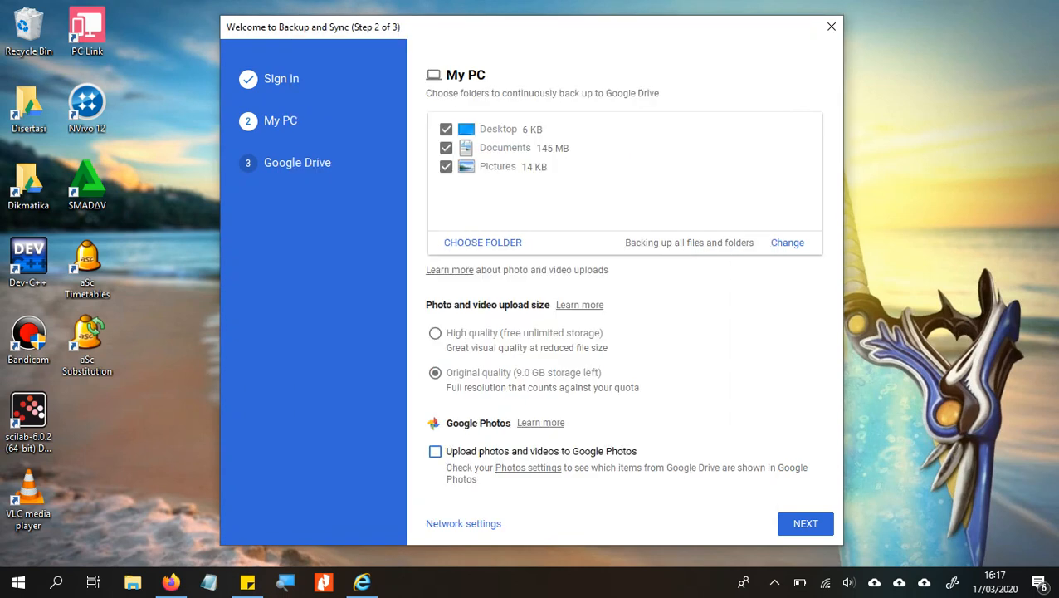
click(170, 582)
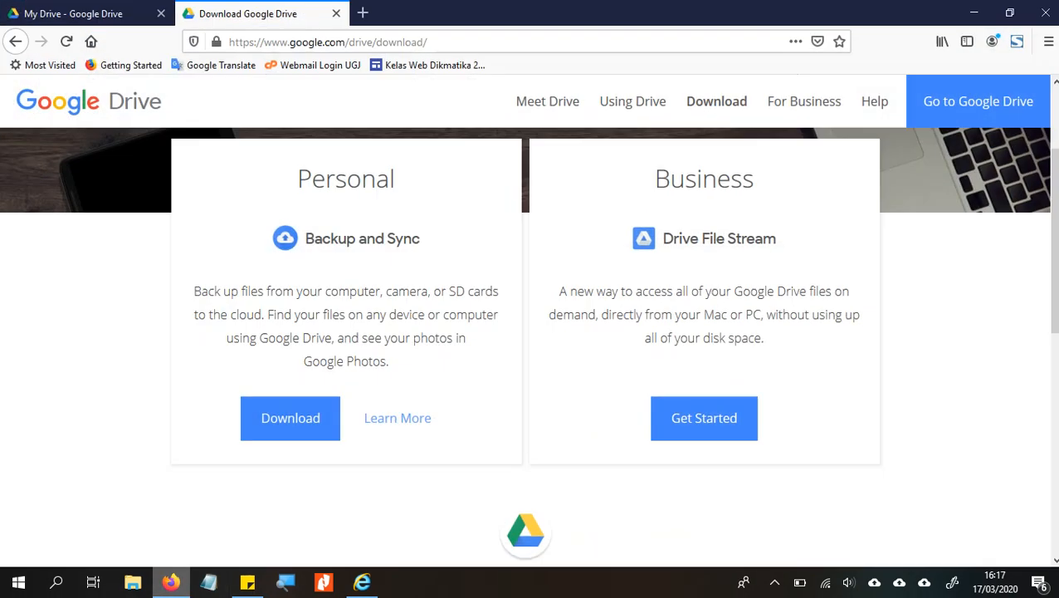
click(74, 13)
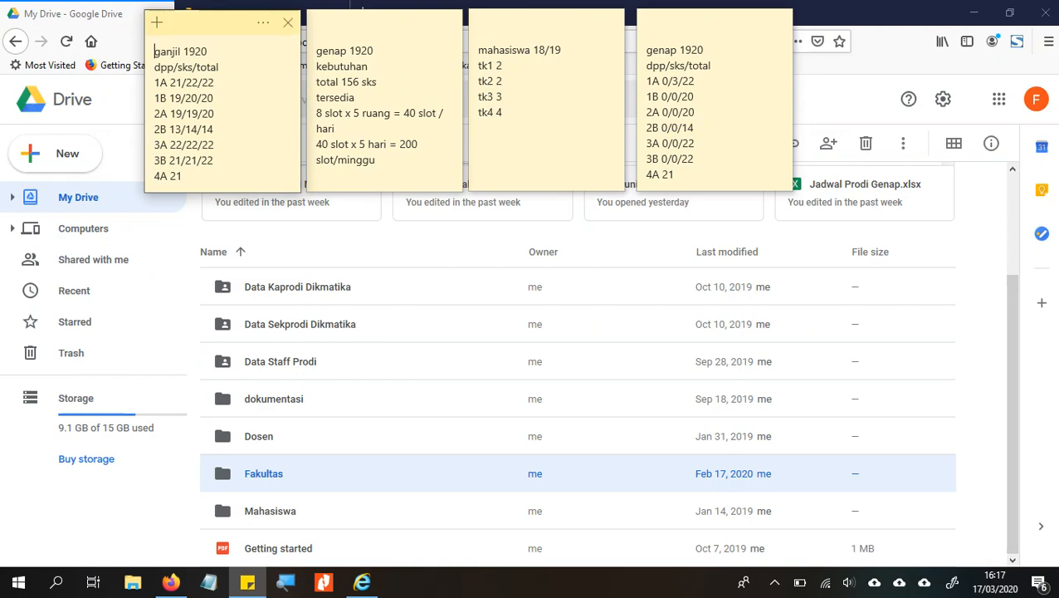
- Show the desktop and open Windows Ink Workspace from the system tray
key(alt+Tab)
key(Tab)
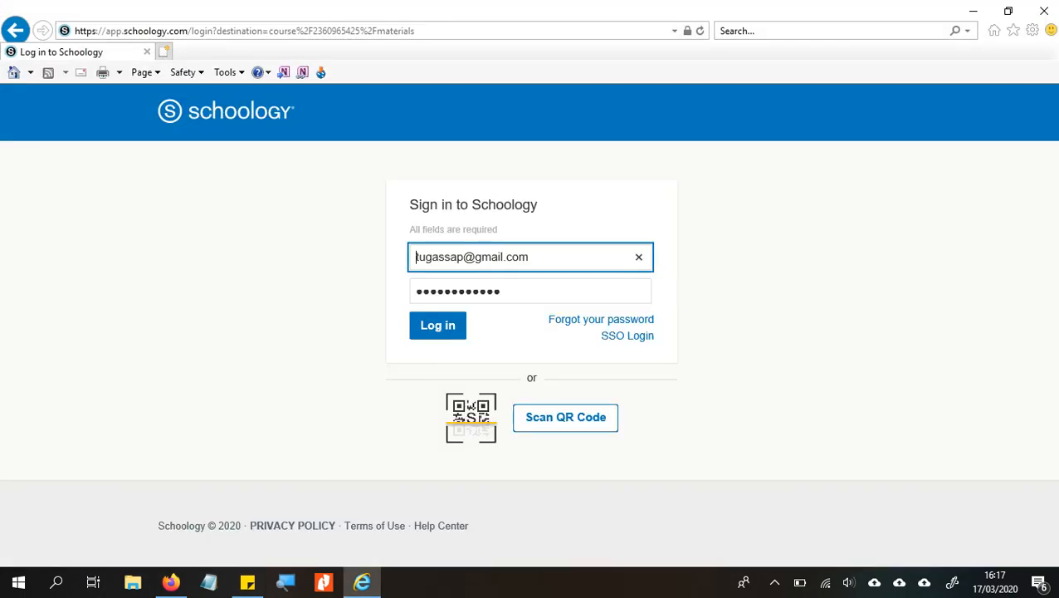
key(super+d)
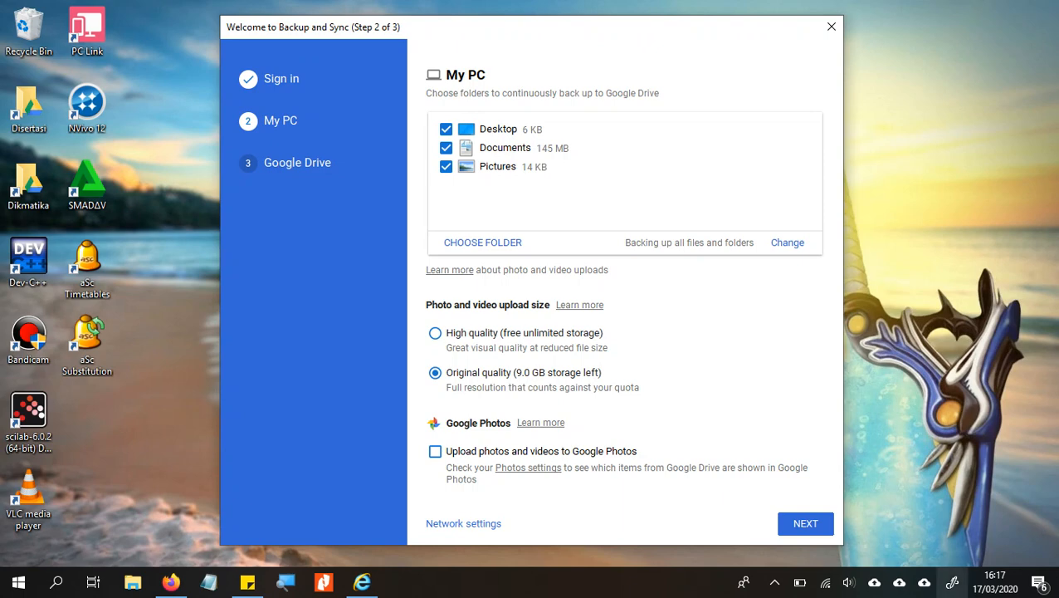
click(952, 582)
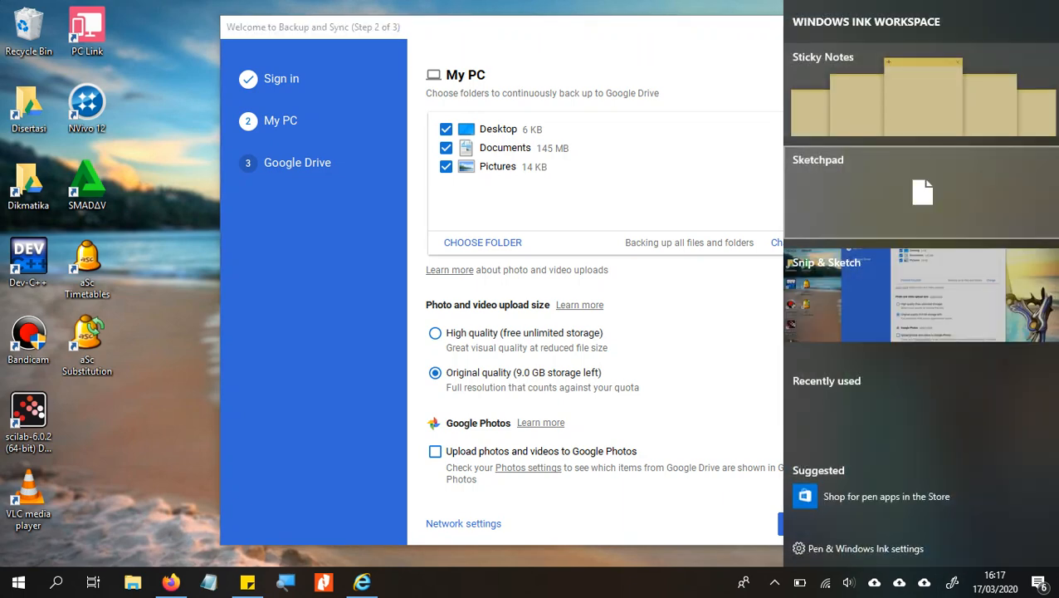
- In a cleared Sketchpad, draw a cloud labelled 'drive' and a circled 'PC'
click(922, 193)
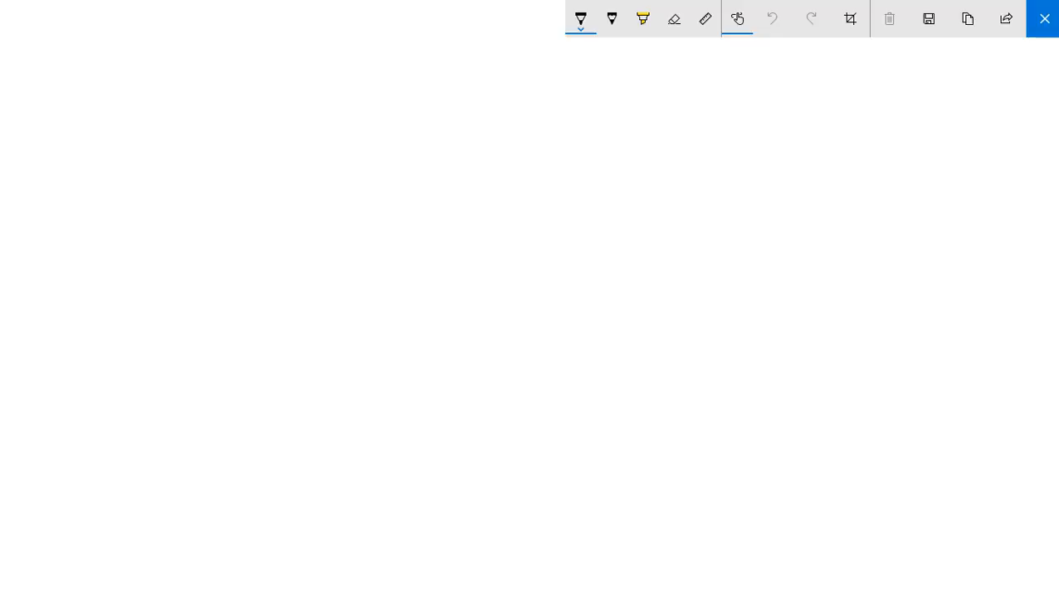
click(889, 19)
mouse_move(366, 281)
mouse_down()
mouse_move(473, 217)
mouse_move(636, 288)
mouse_move(413, 362)
mouse_move(364, 274)
mouse_move(439, 309)
mouse_move(474, 300)
mouse_move(498, 254)
mouse_up()
click(457, 279)
drag(516, 290, 561, 293)
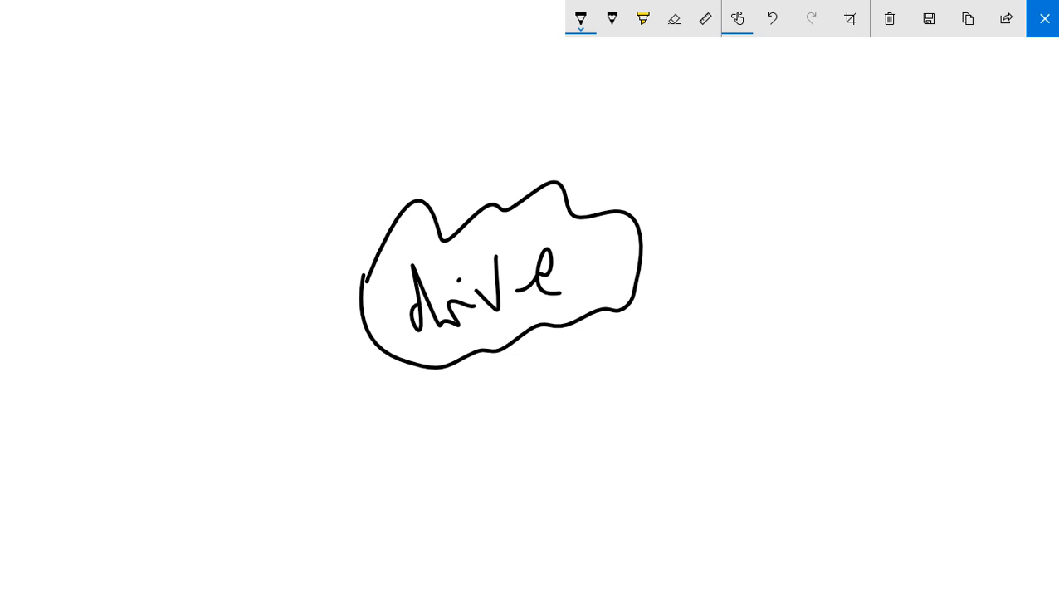
drag(109, 426, 141, 473)
drag(176, 412, 207, 456)
mouse_move(157, 338)
mouse_down()
mouse_move(241, 374)
mouse_move(174, 332)
mouse_up()
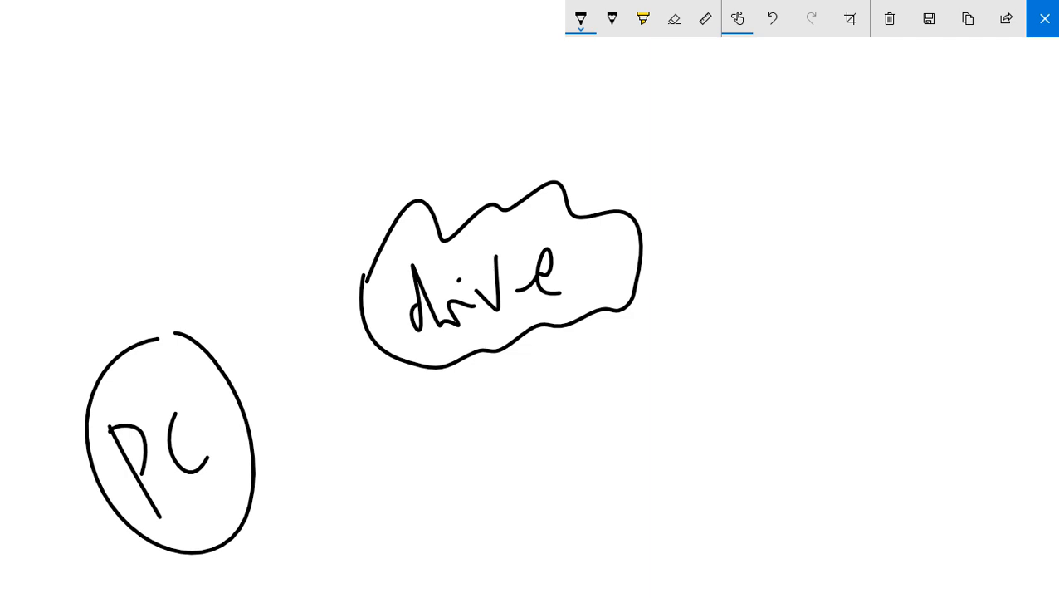
- Draw a black arrow from PC to drive and a red return arrow to PC
mouse_move(213, 359)
mouse_down()
mouse_move(334, 283)
mouse_move(329, 317)
mouse_up()
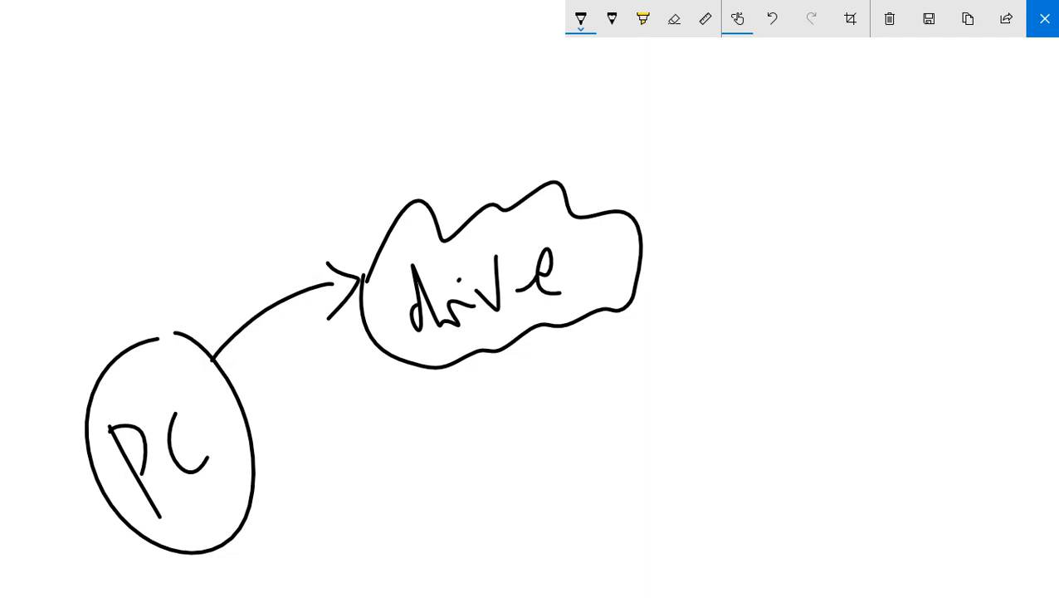
mouse_move(417, 377)
mouse_down()
mouse_move(385, 449)
mouse_move(284, 493)
mouse_up()
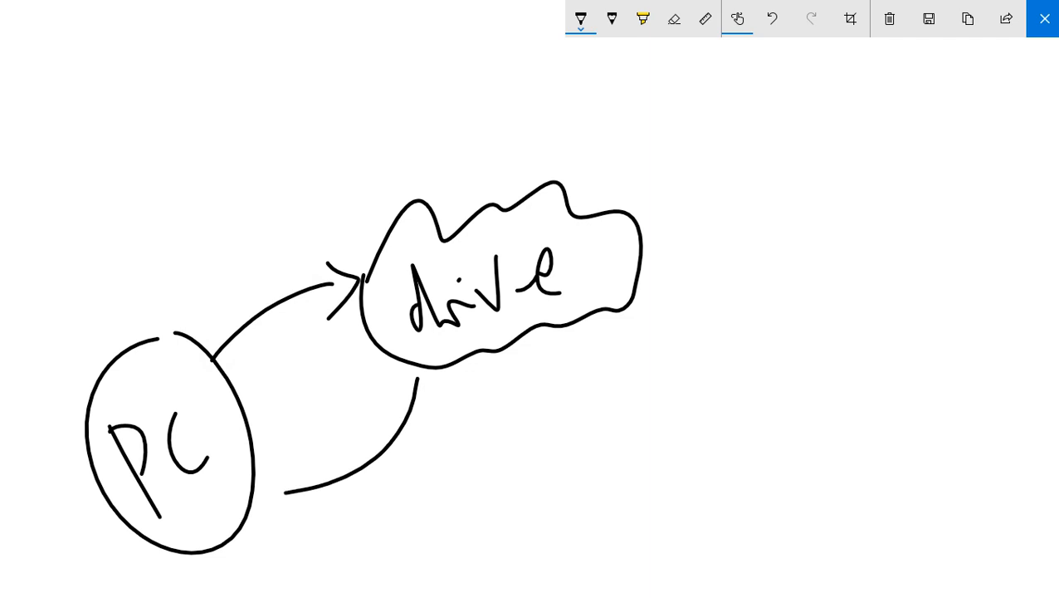
drag(291, 452, 316, 512)
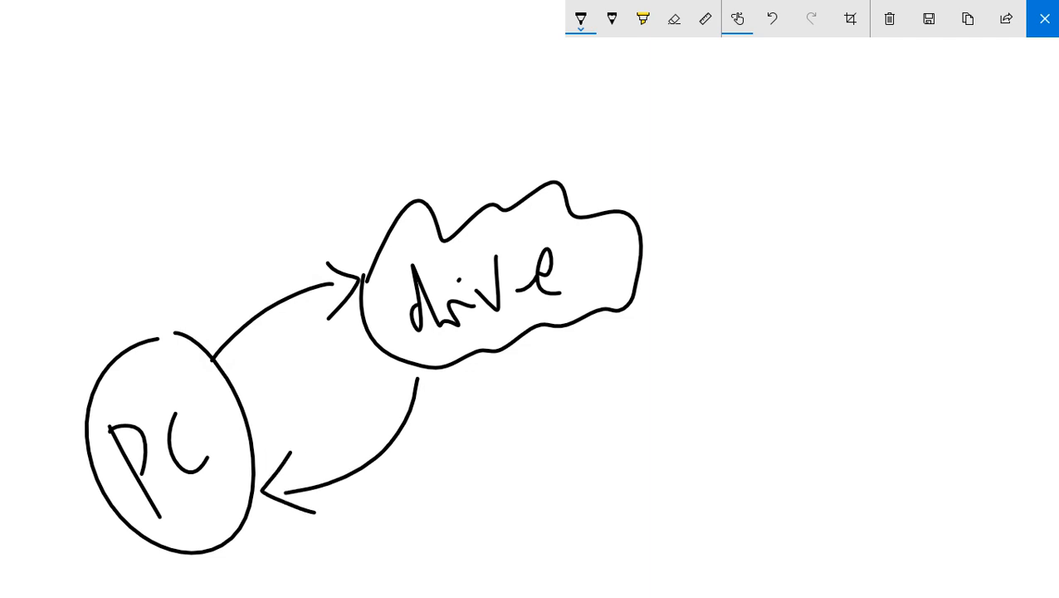
key(ctrl+z)
click(772, 19)
click(581, 18)
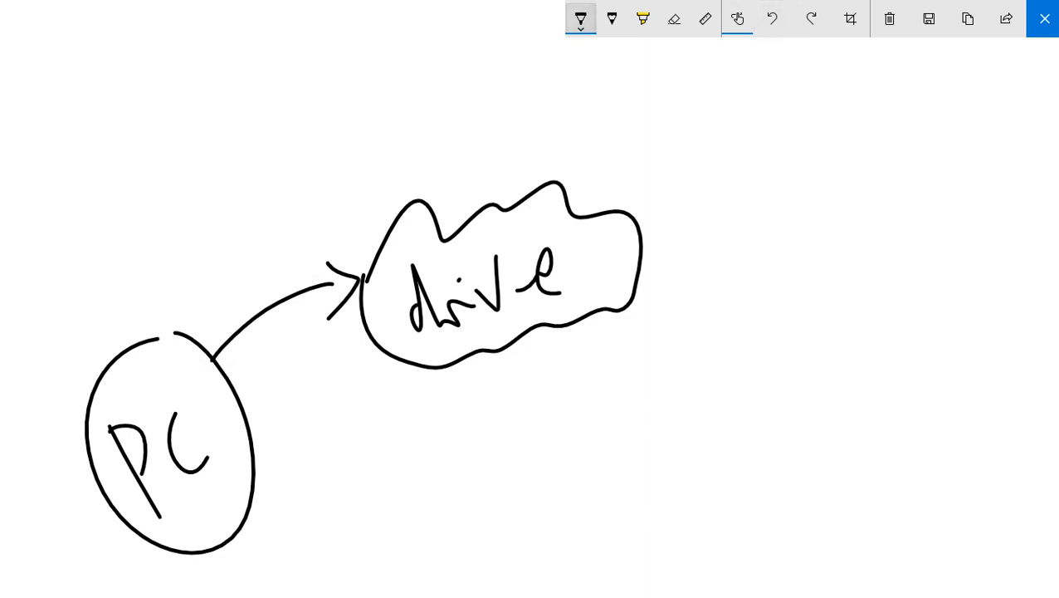
click(519, 129)
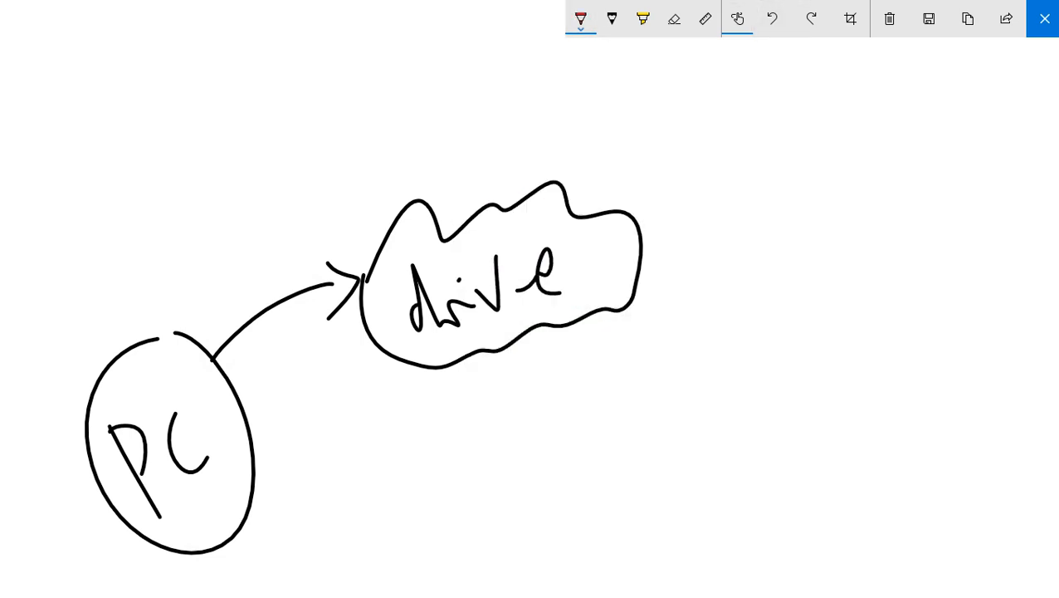
drag(440, 361, 278, 480)
mouse_move(287, 447)
mouse_down()
mouse_move(258, 488)
mouse_move(303, 499)
mouse_up()
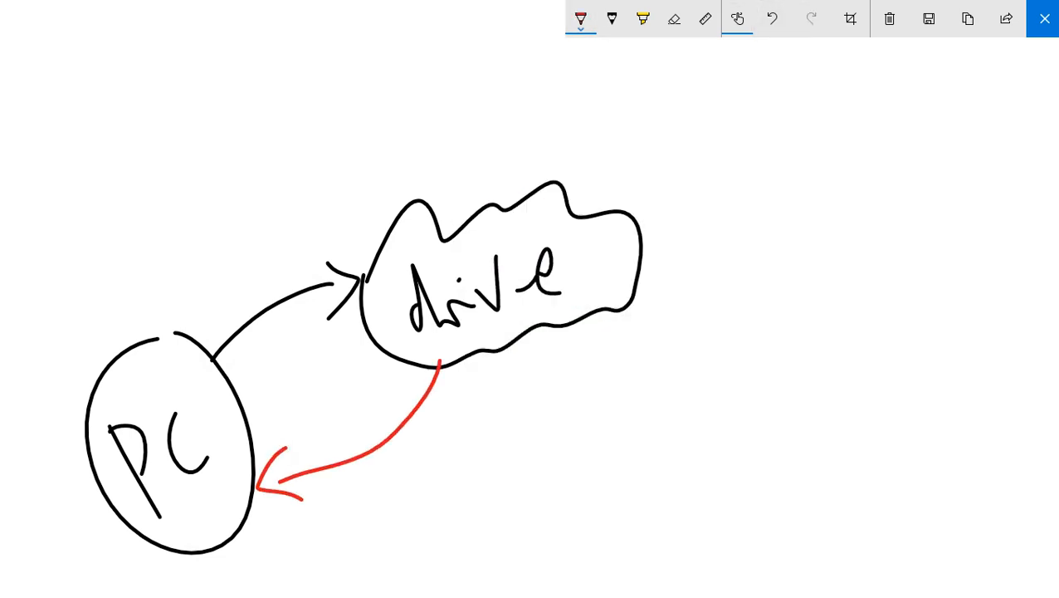
key(alt+Tab)
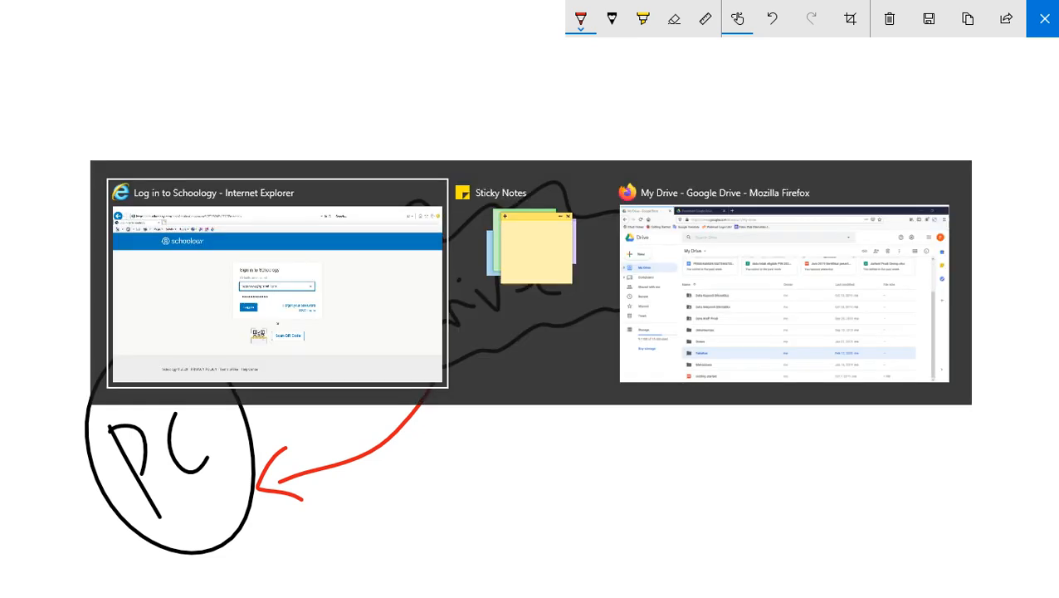
- Untick Desktop, Documents and Pictures in the My PC step and move on to step 3
key(alt+Tab)
key(alt+shift+Tab)
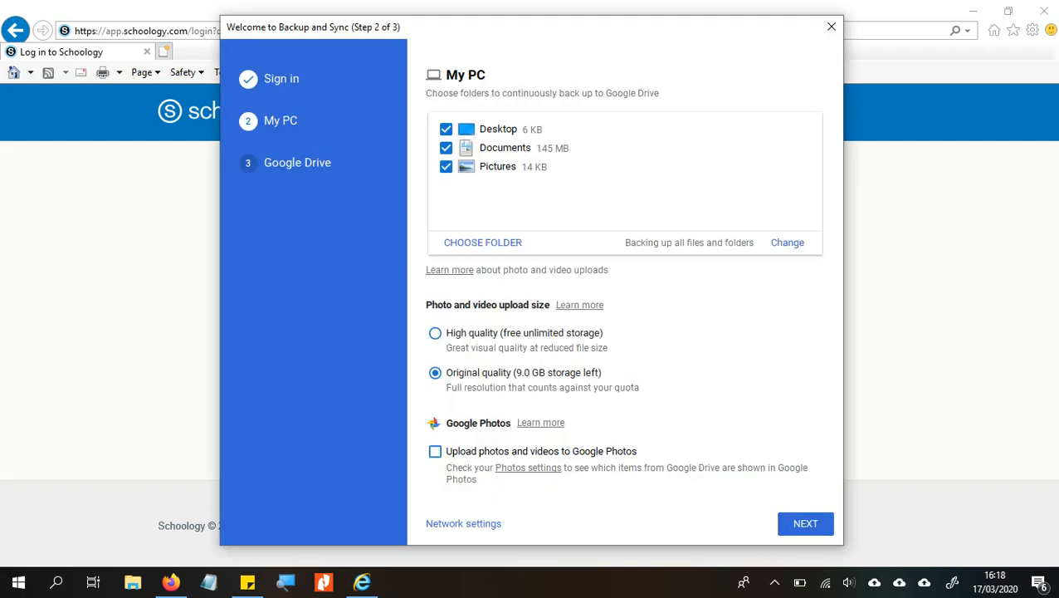
click(446, 128)
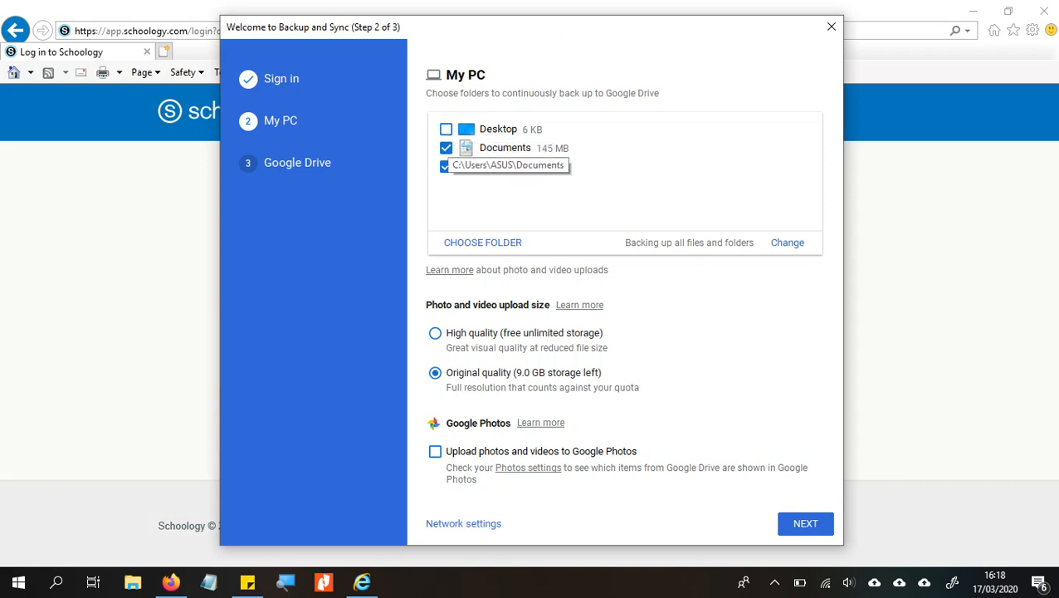
click(446, 147)
click(446, 166)
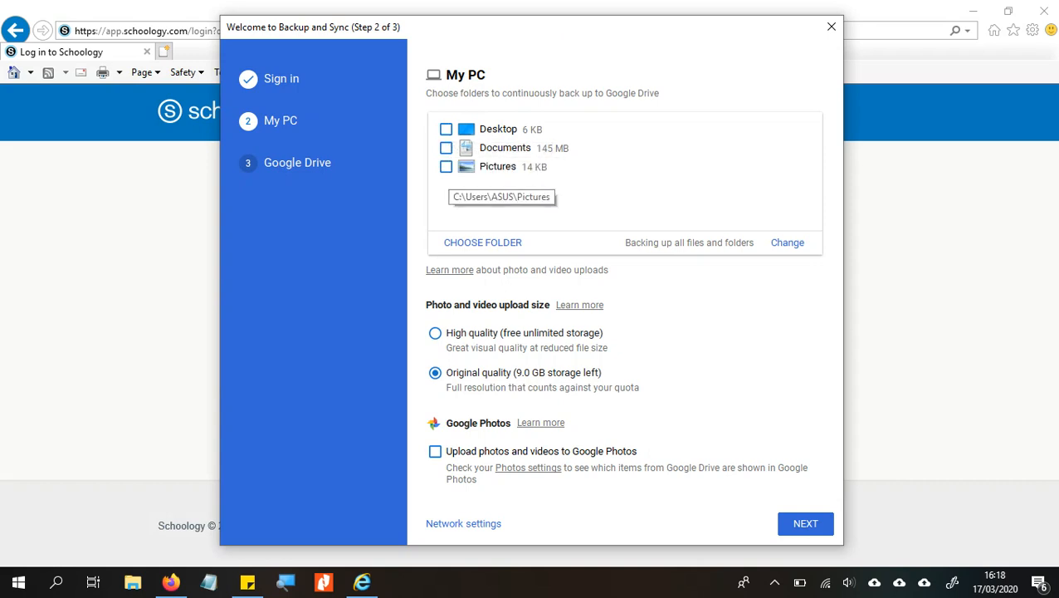
click(805, 523)
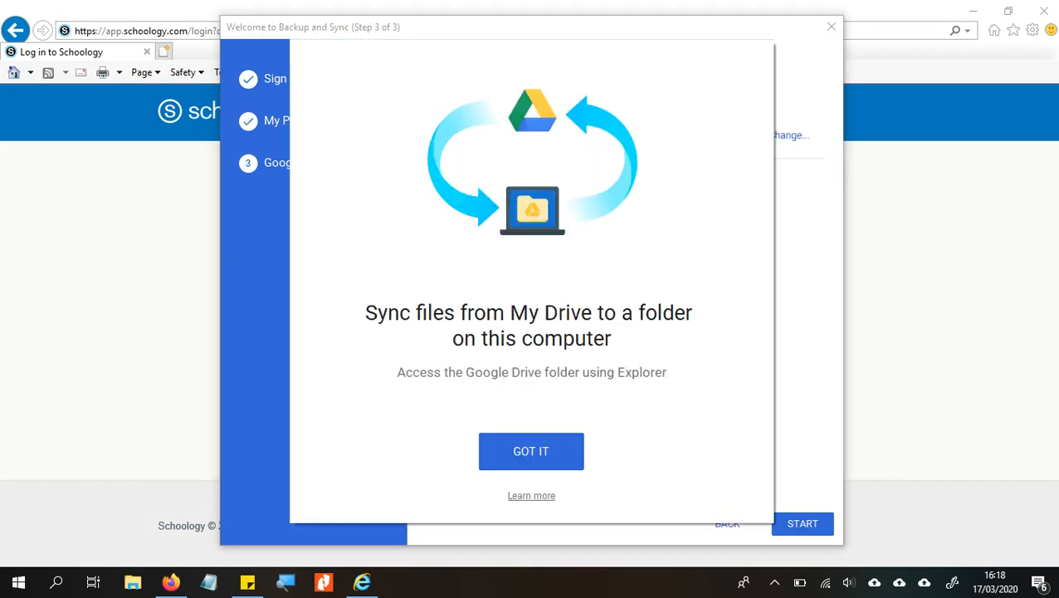
- Dismiss the sync explanation card, keep the default sync folder, and close the Backup and Sync setup
click(531, 451)
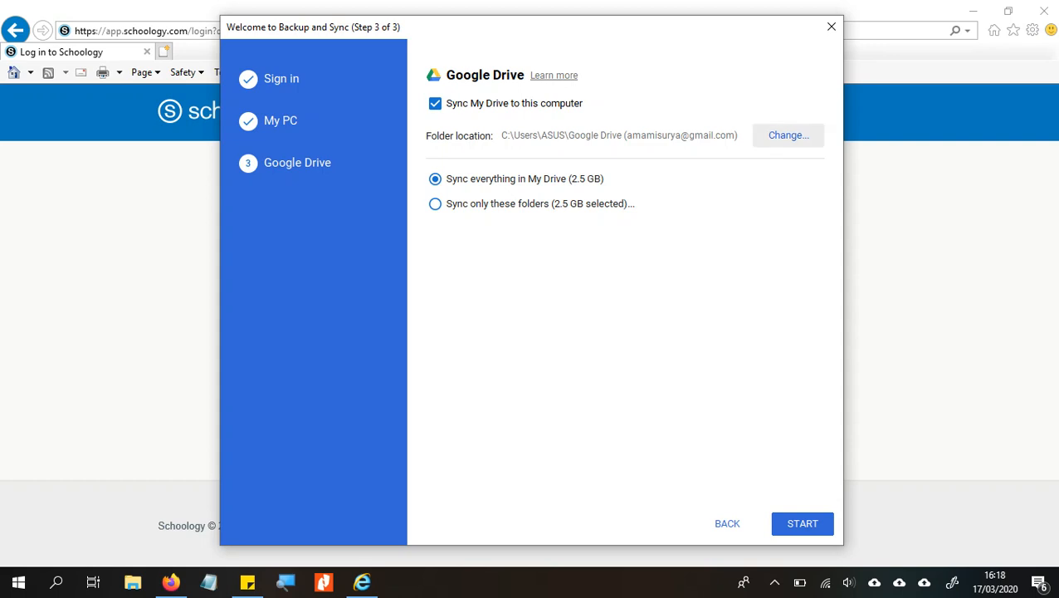
click(788, 135)
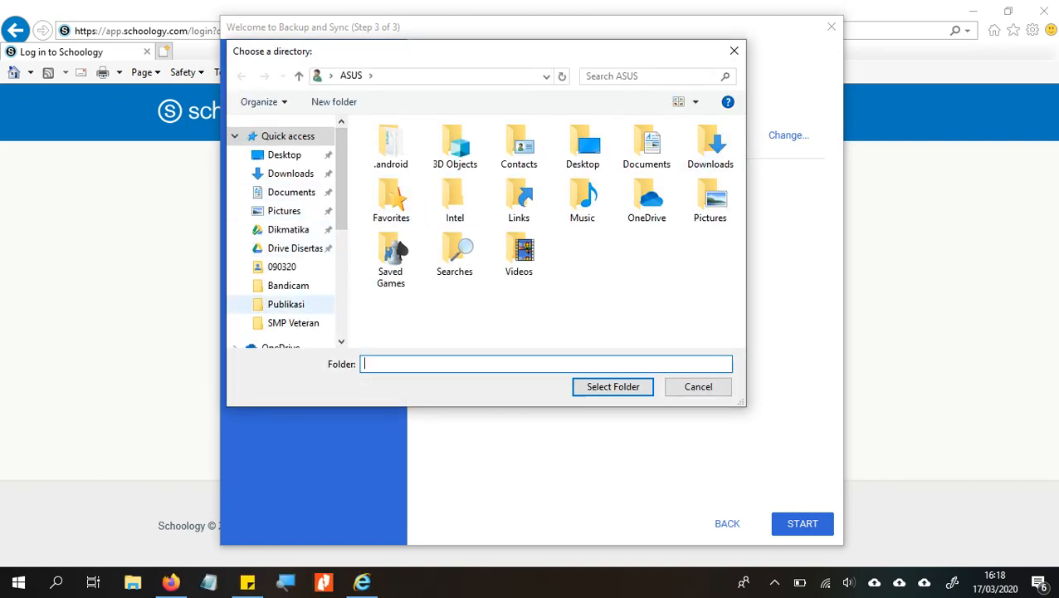
click(733, 50)
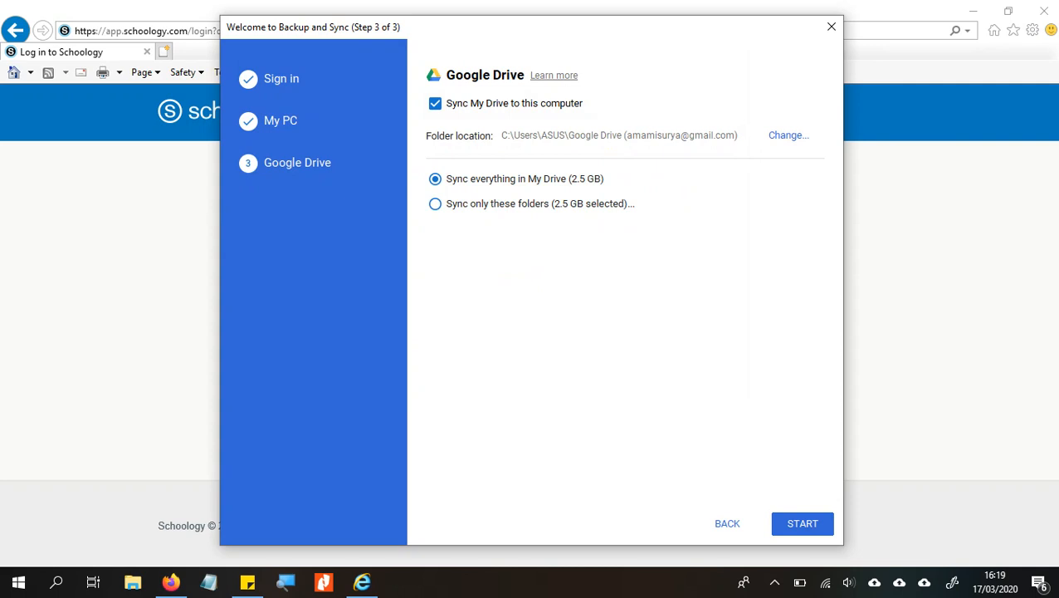
click(727, 523)
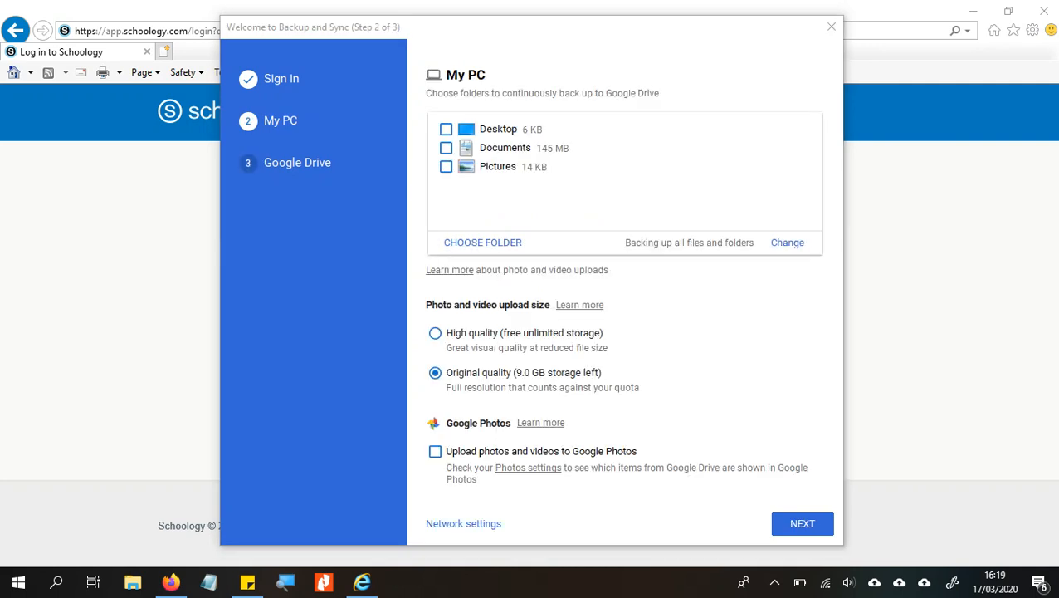
click(830, 27)
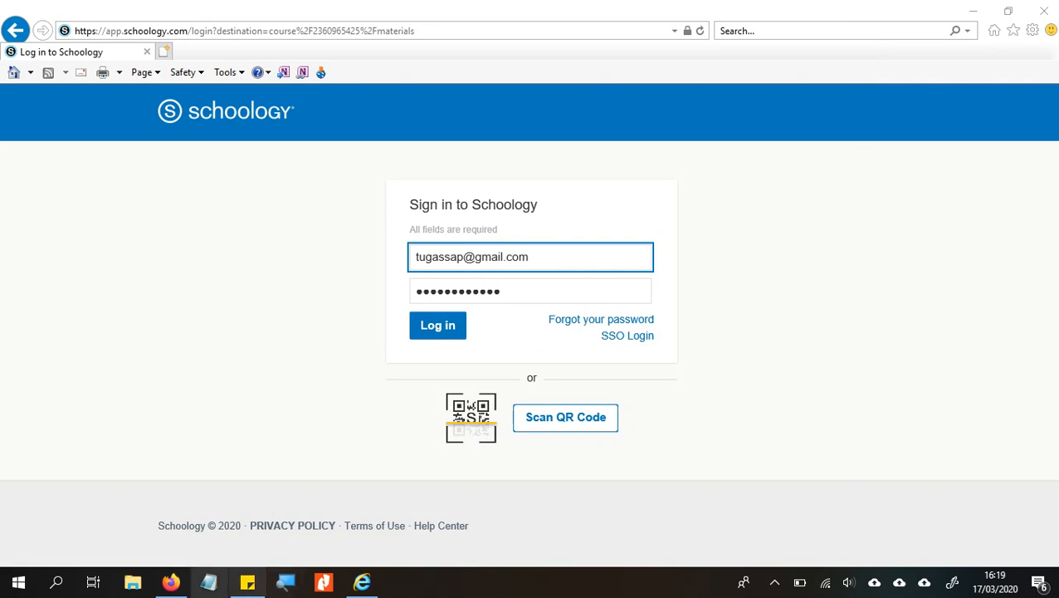
- Open a maximized File Explorer showing the synced Dikmatika folder on drive D:
click(170, 581)
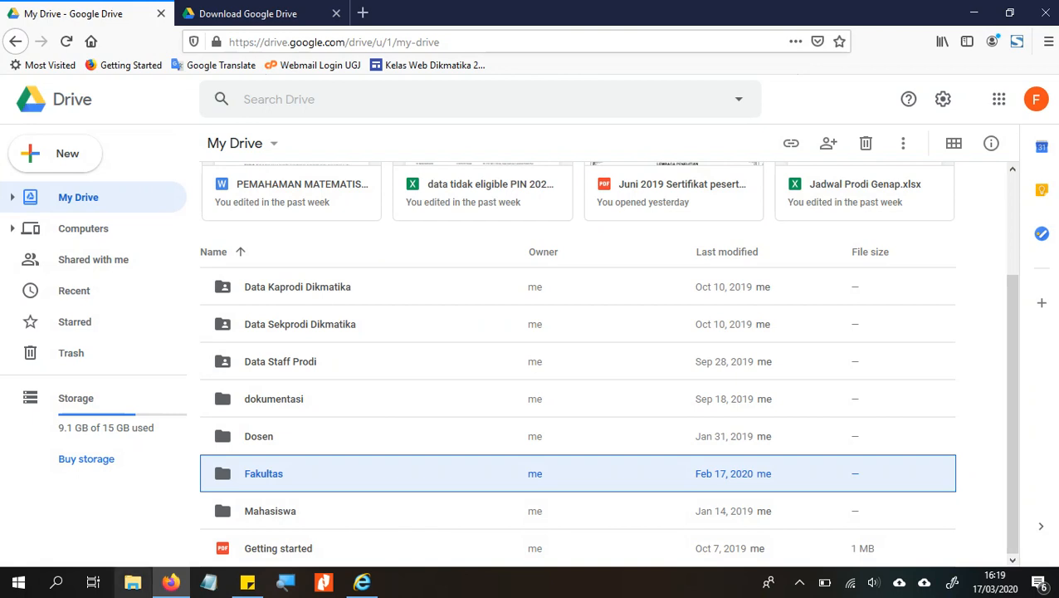
click(133, 582)
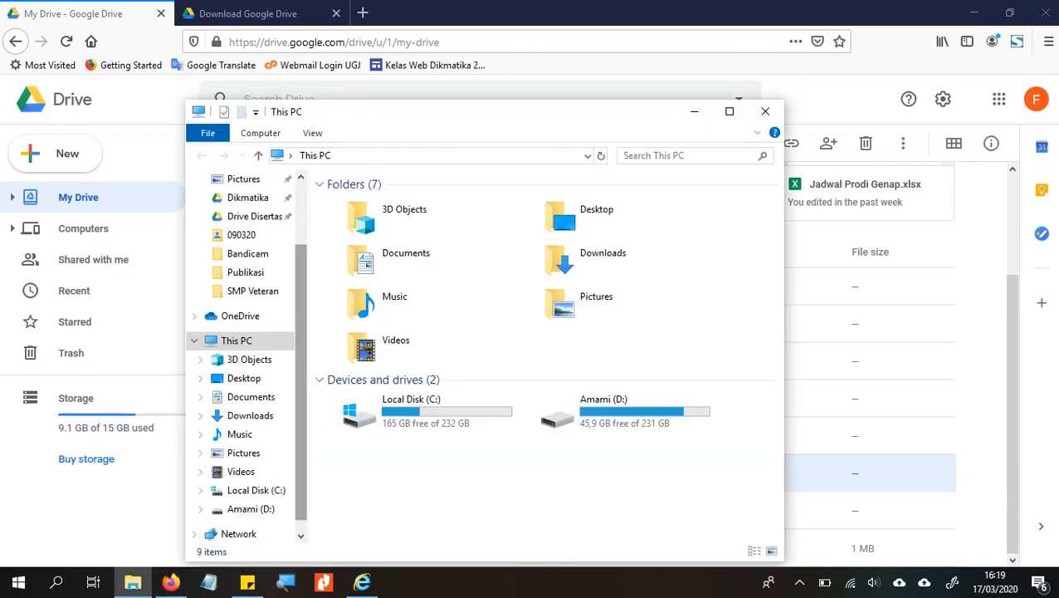
click(729, 112)
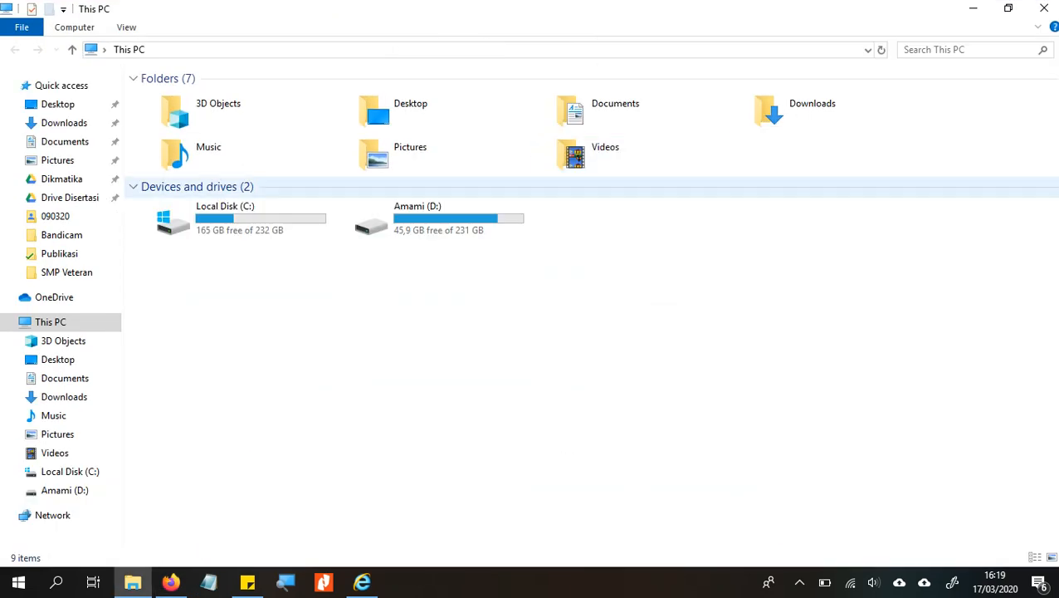
click(62, 180)
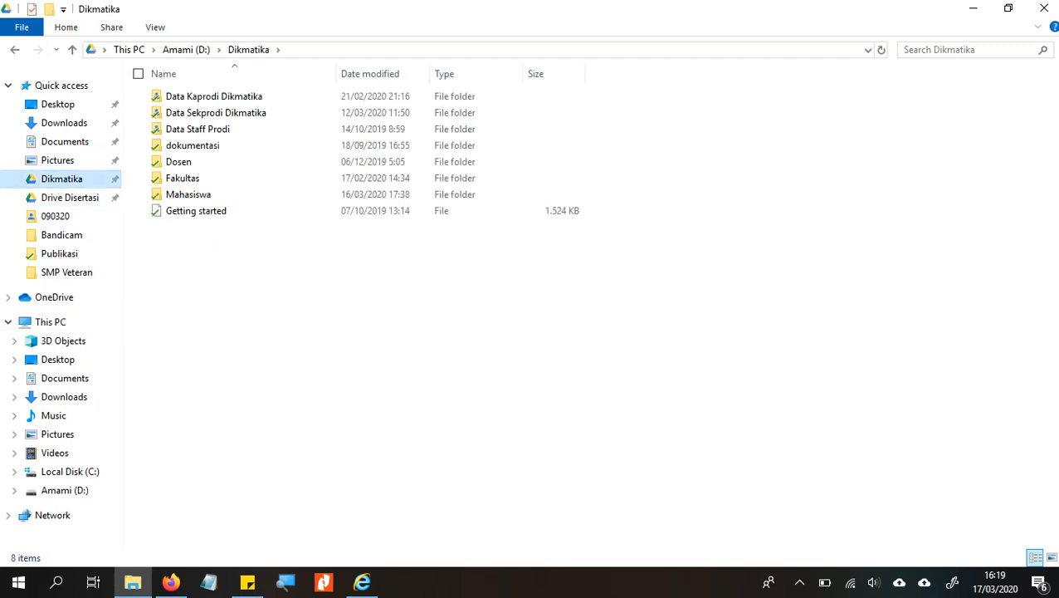
- Snap the Firefox Google Drive window to the right half of the screen
key(alt+Tab)
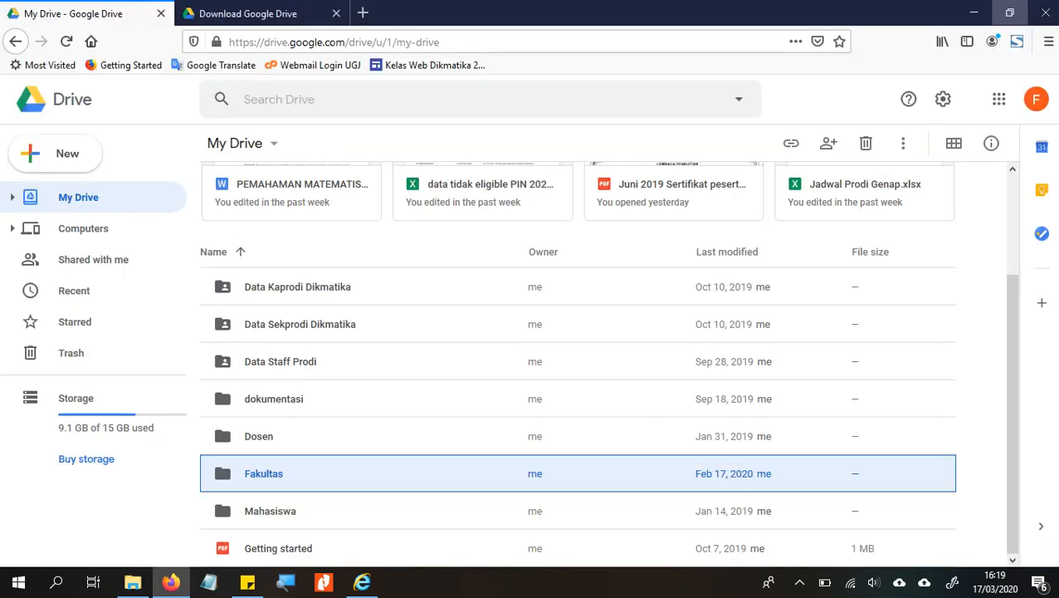
click(1010, 13)
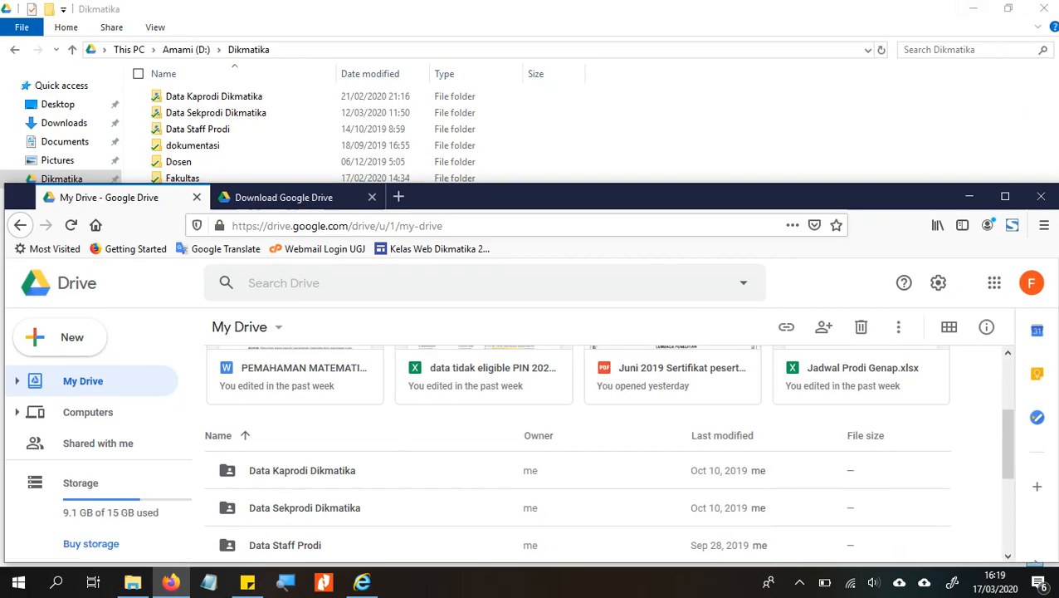
drag(557, 196, 1057, 73)
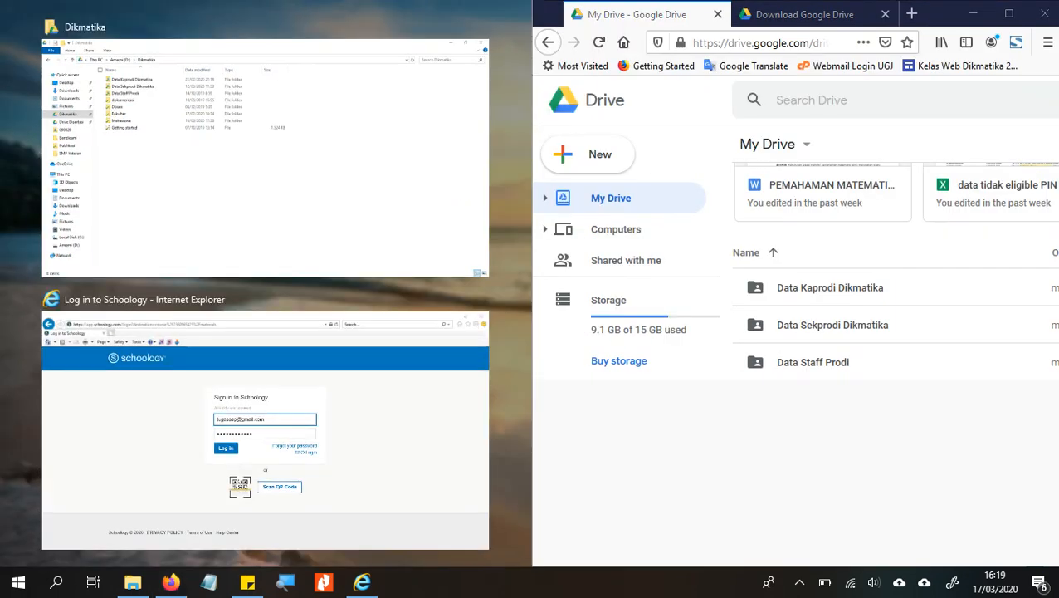
- Snap Explorer left, open Data Sekprodi Dikmatika > Penjadwalan, and maximize Firefox
click(267, 166)
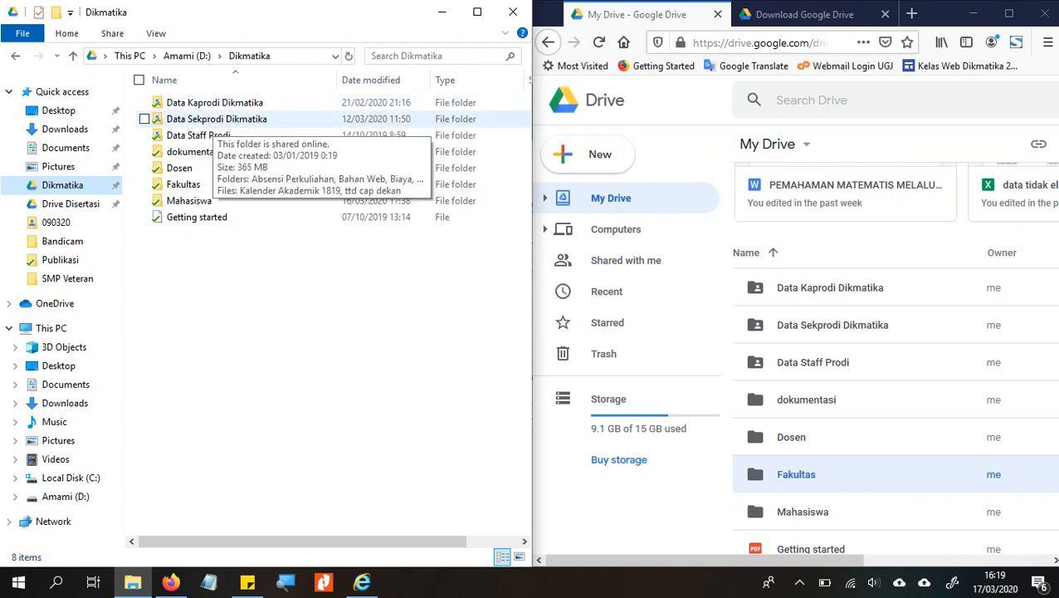
double_click(216, 118)
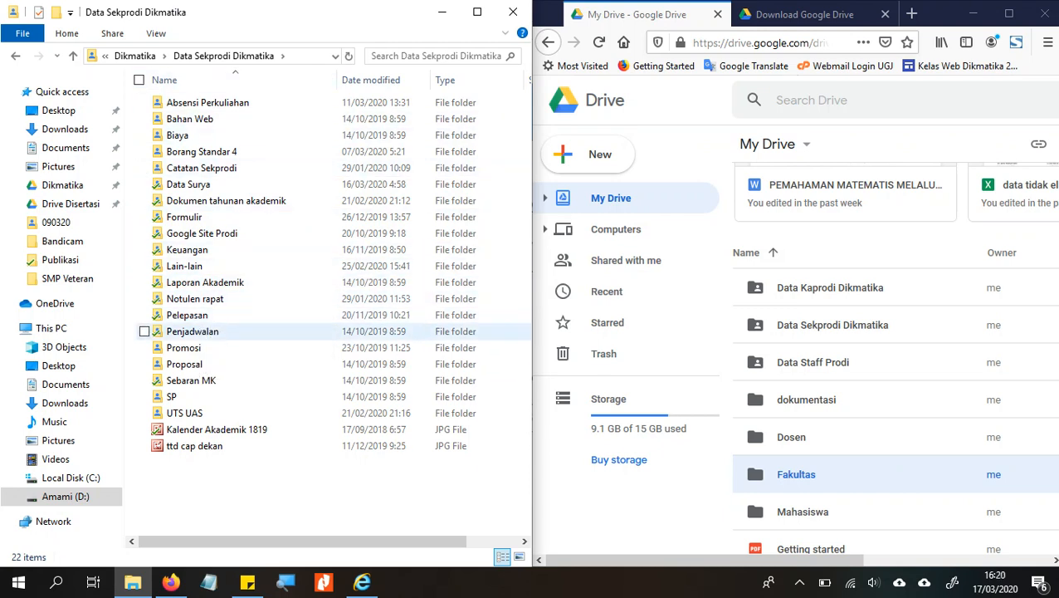
double_click(193, 331)
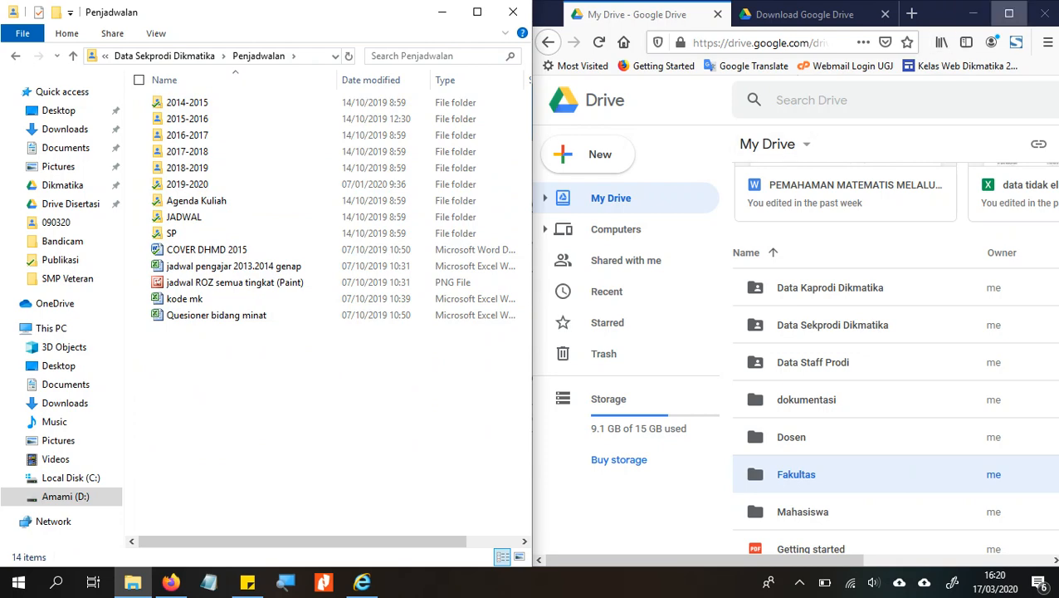
click(1008, 13)
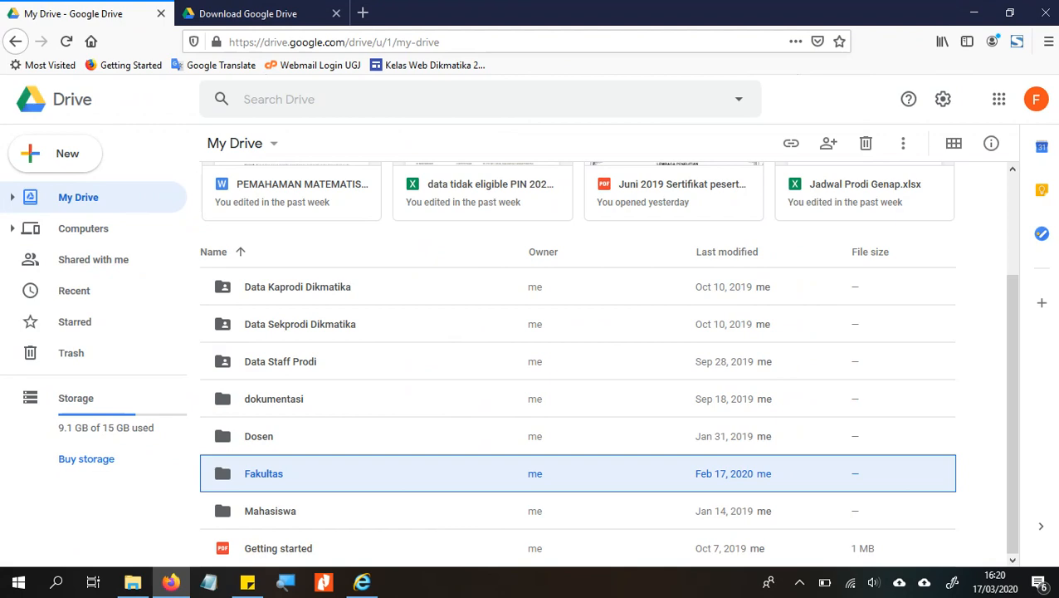
- Open the 258 KB 'PEMAHAMAN MATEMATIS' Word document from the synced Data Surya folder
key(alt+Tab)
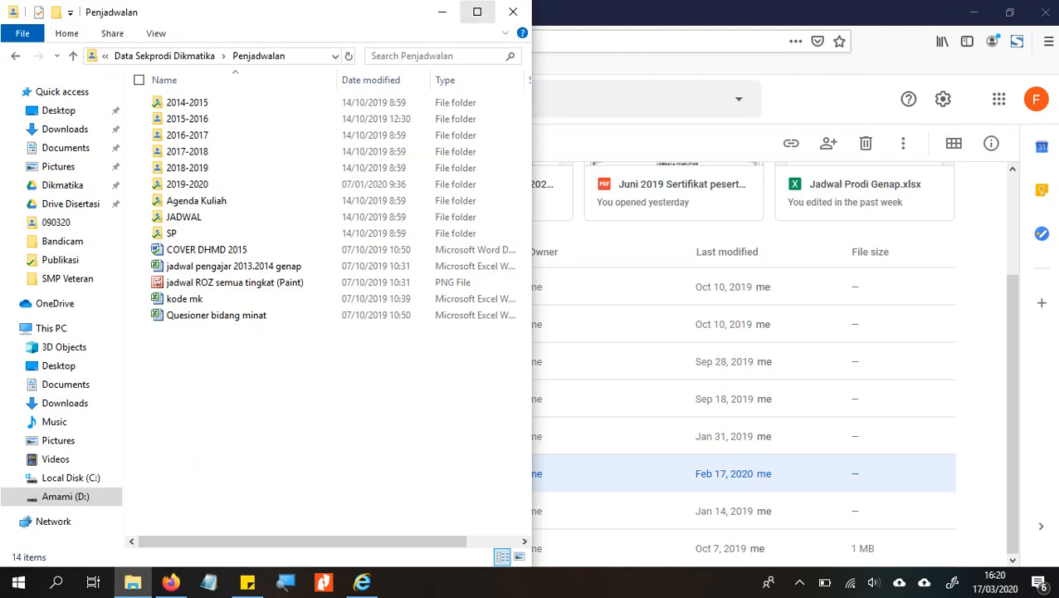
click(477, 12)
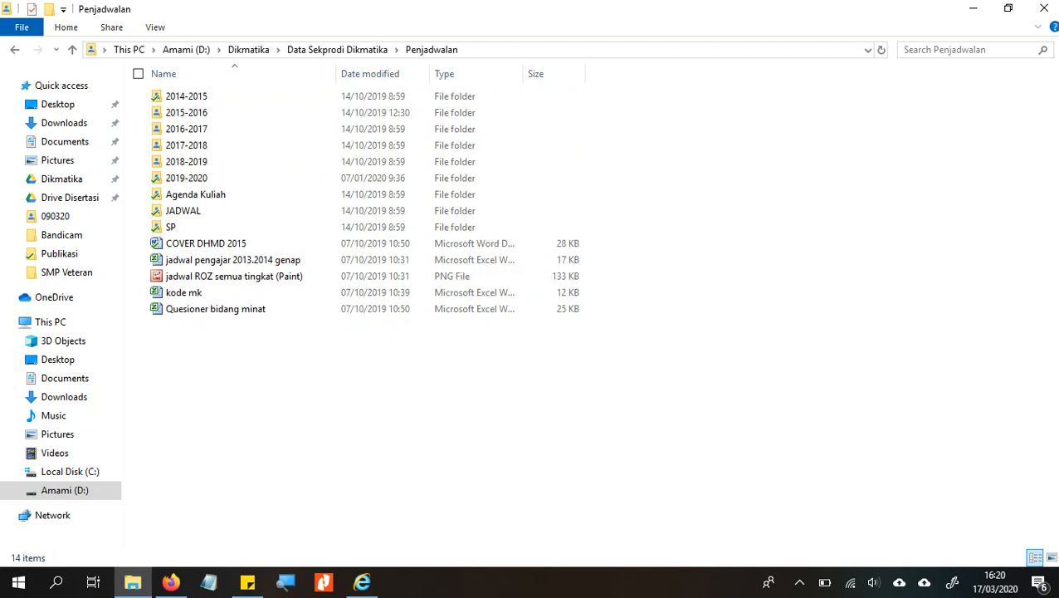
key(BackSpace)
click(189, 177)
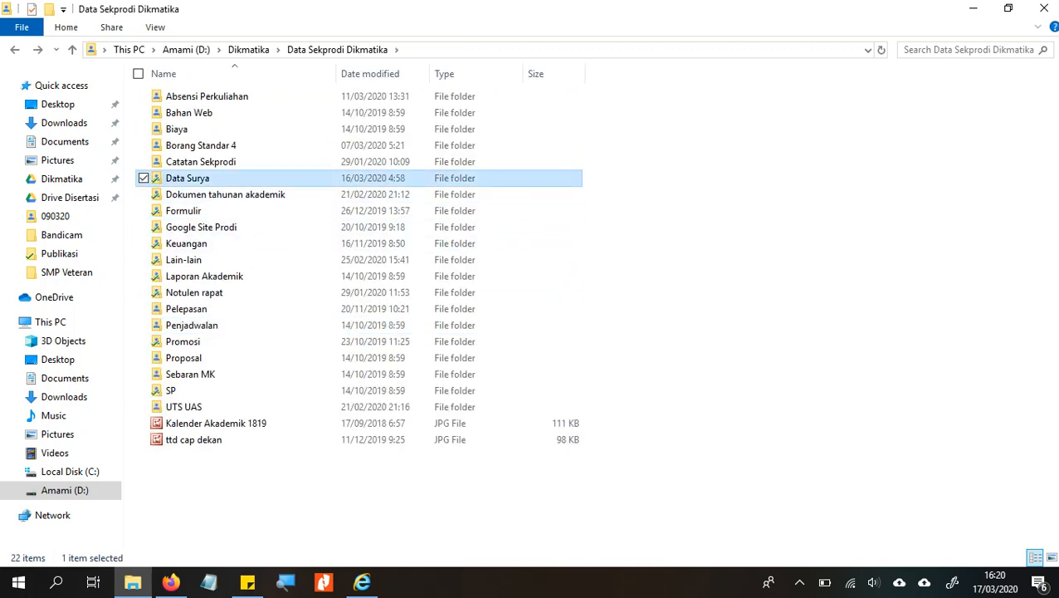
double_click(189, 178)
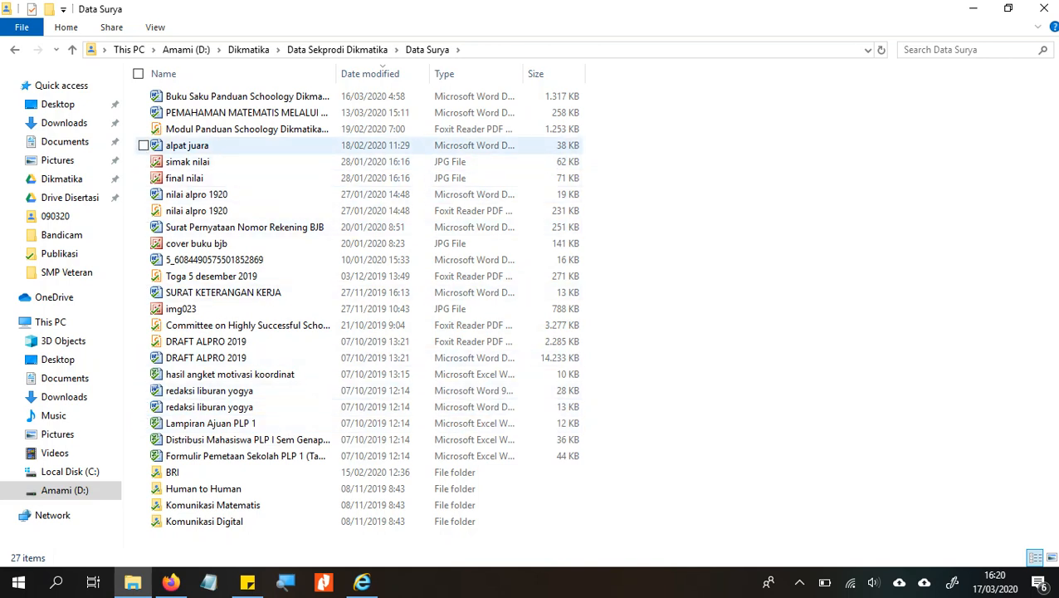
click(188, 145)
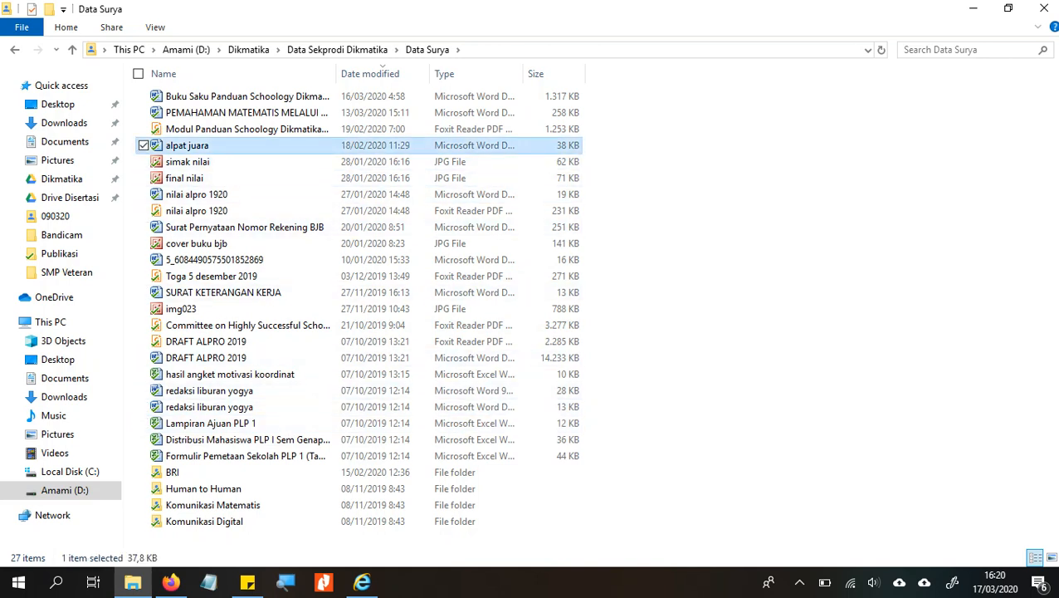
click(246, 112)
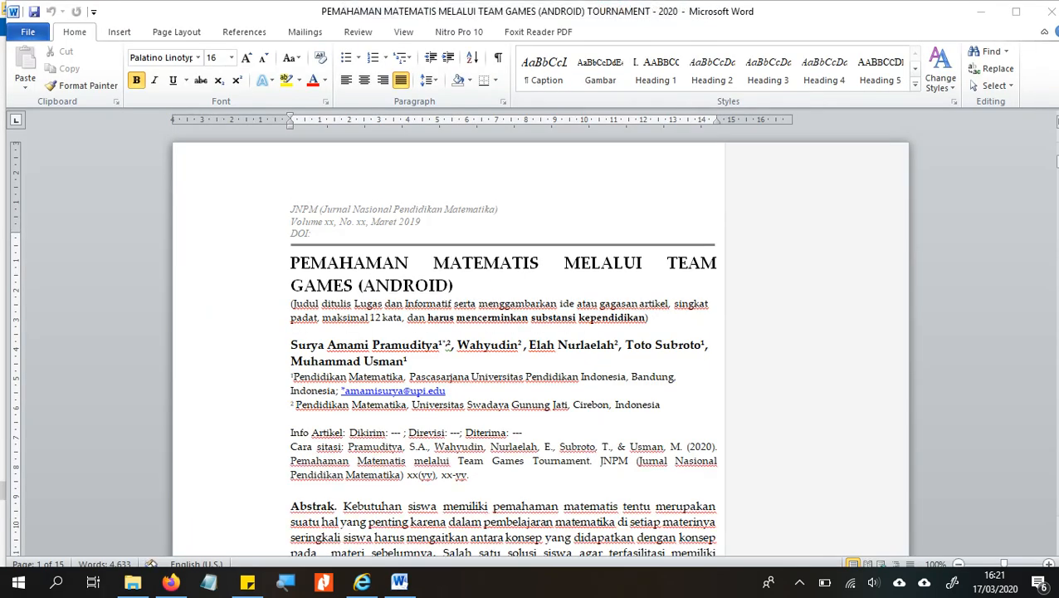
- Add '1' to the end of the article title, save, and confirm it synced
key(alt+Tab)
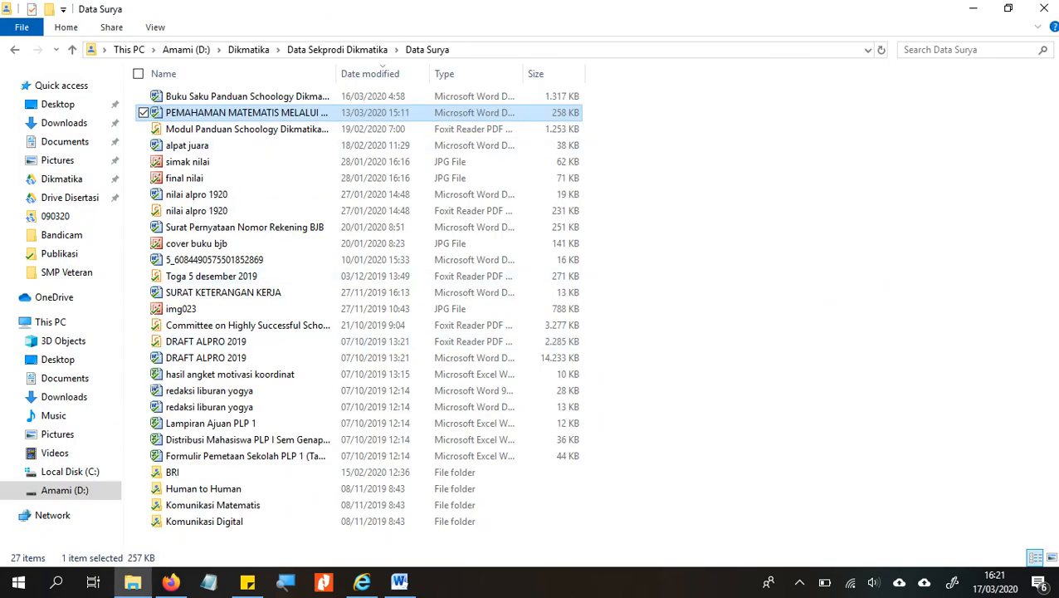
key(alt+Tab)
key(alt+Tab)
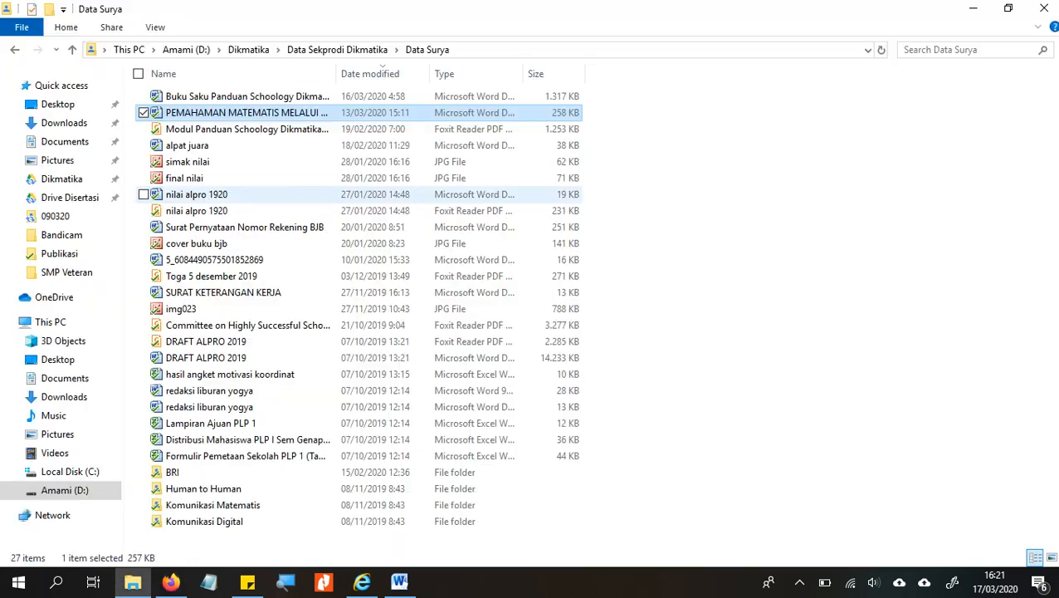
key(alt+Tab)
key(alt+Tab)
key(alt+Tab)
key(alt+Tab)
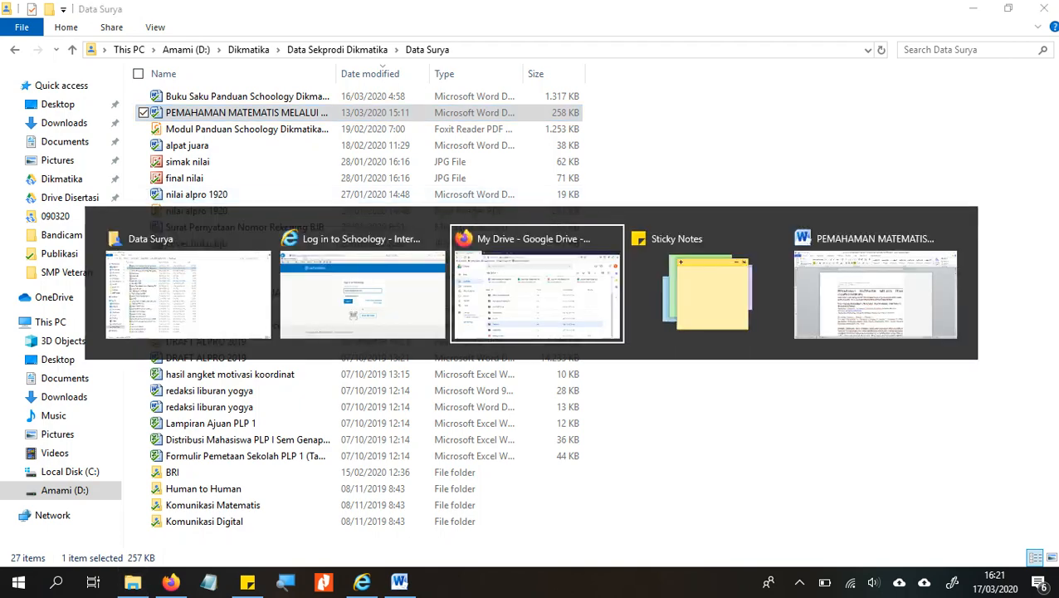
key(alt+Tab)
key(alt+Tab)
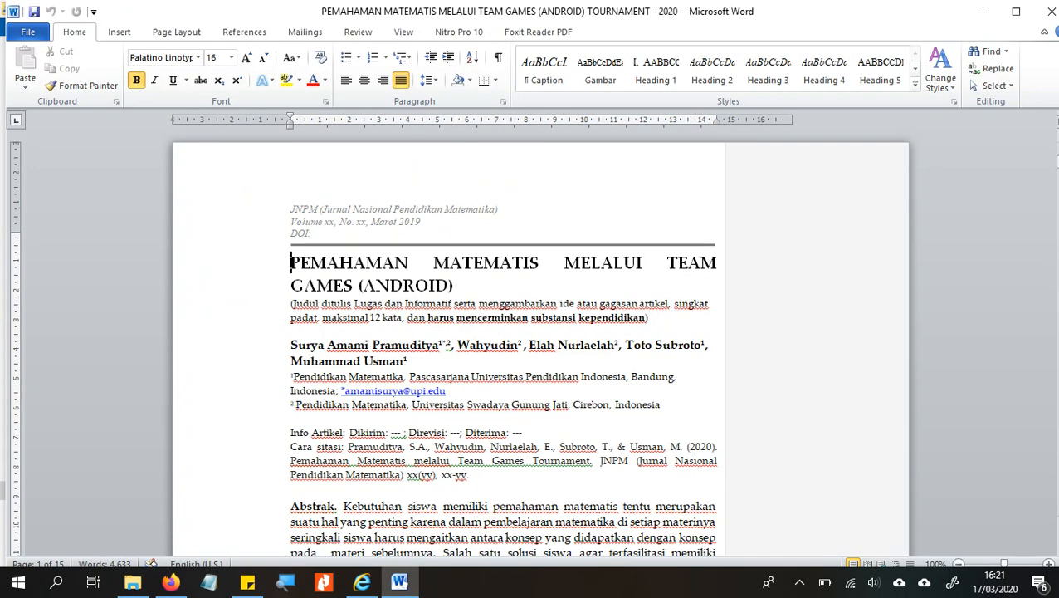
click(455, 285)
text(1)
click(899, 582)
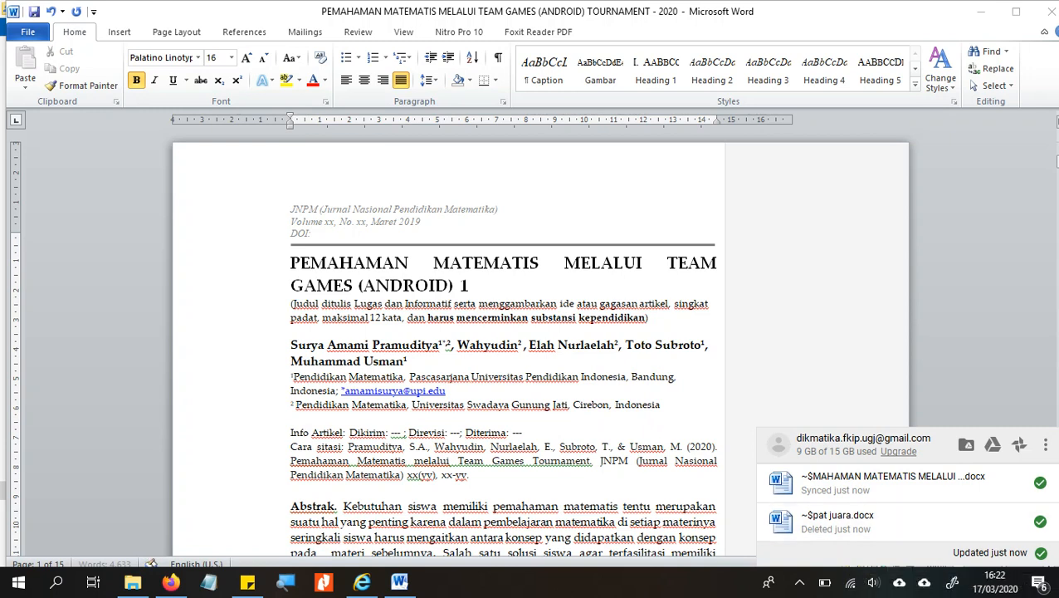
click(470, 285)
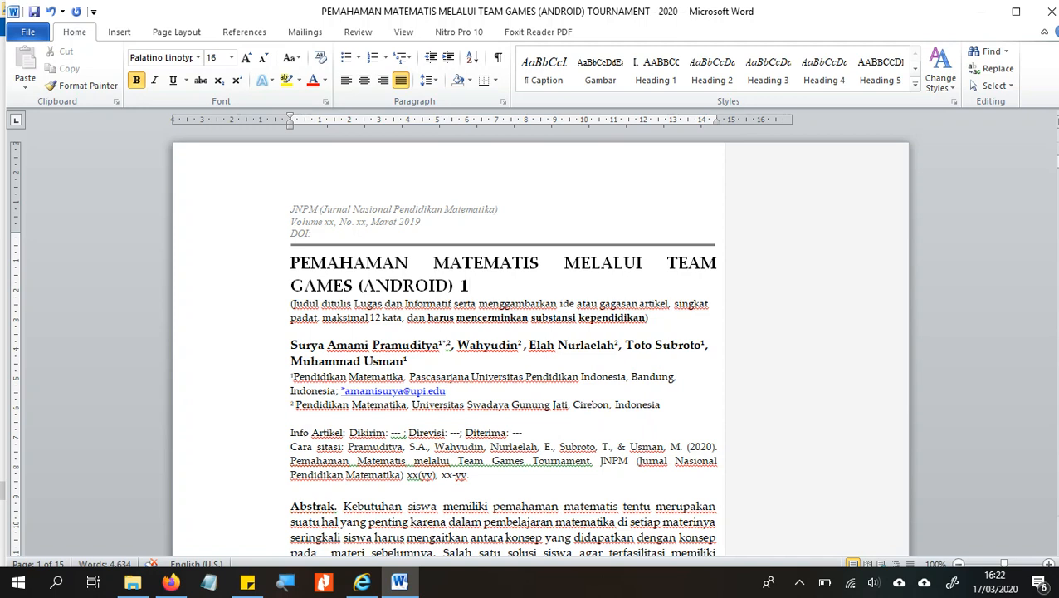
click(34, 11)
click(899, 582)
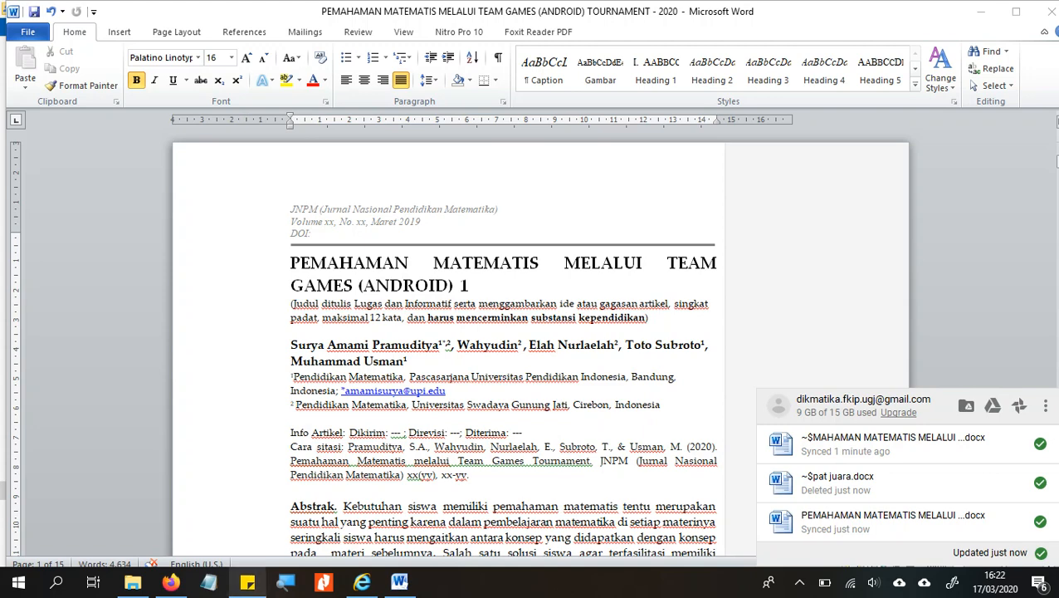
- Open the Data Sekprodi Dikmatika folder in Google Drive in Firefox
click(171, 582)
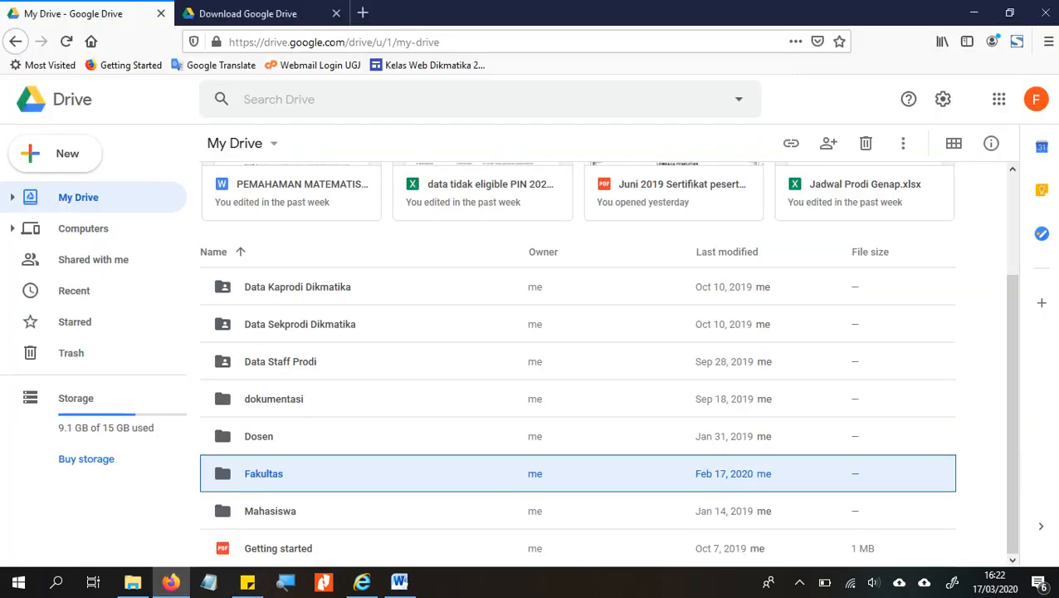
click(299, 323)
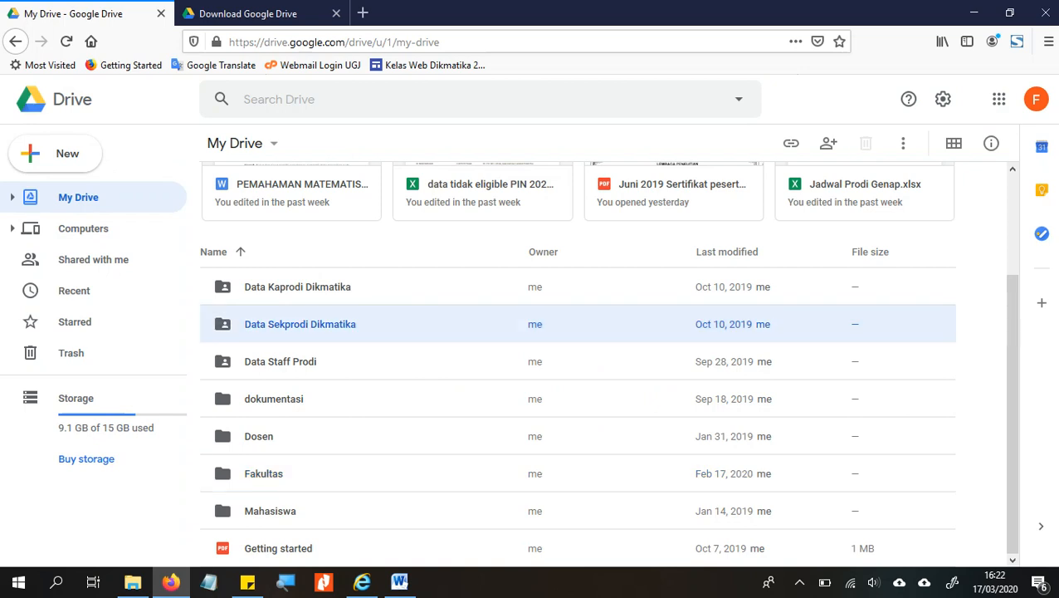
double_click(300, 323)
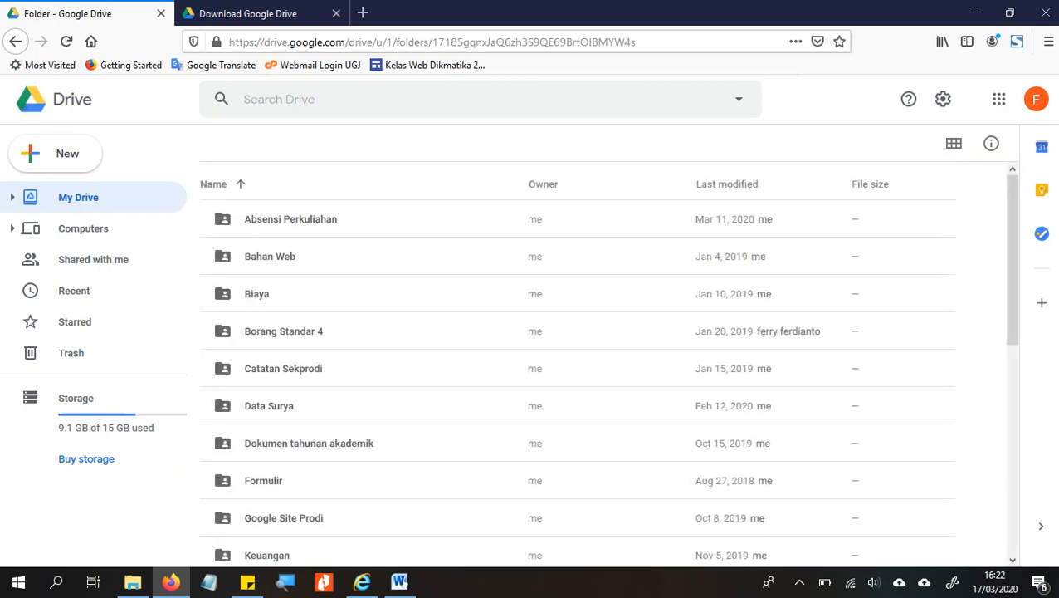
- Open Data Surya in Drive and preview the article, confirming its title now ends in '1'
click(269, 406)
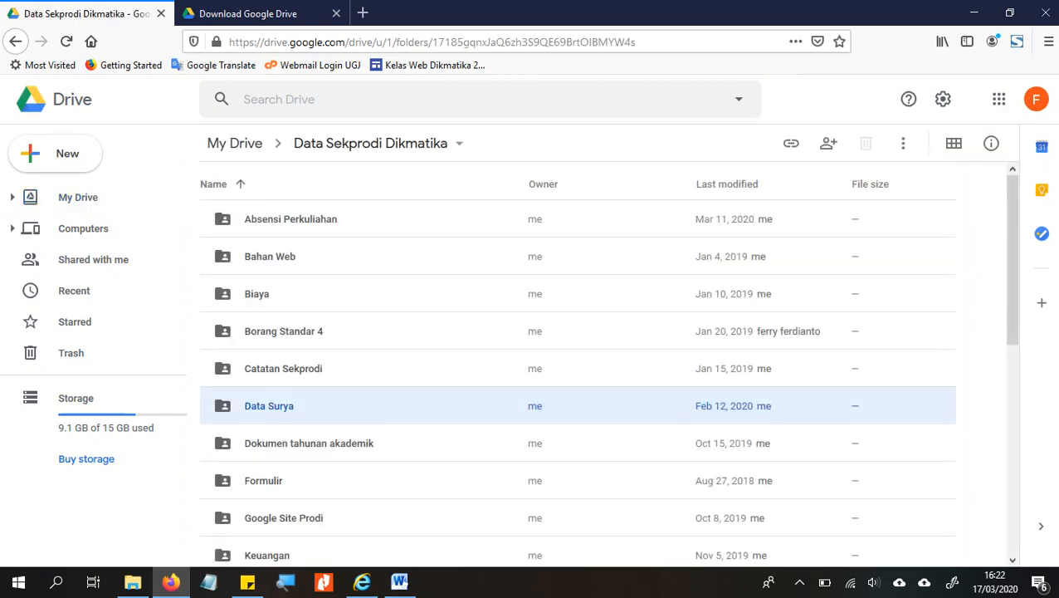
double_click(269, 406)
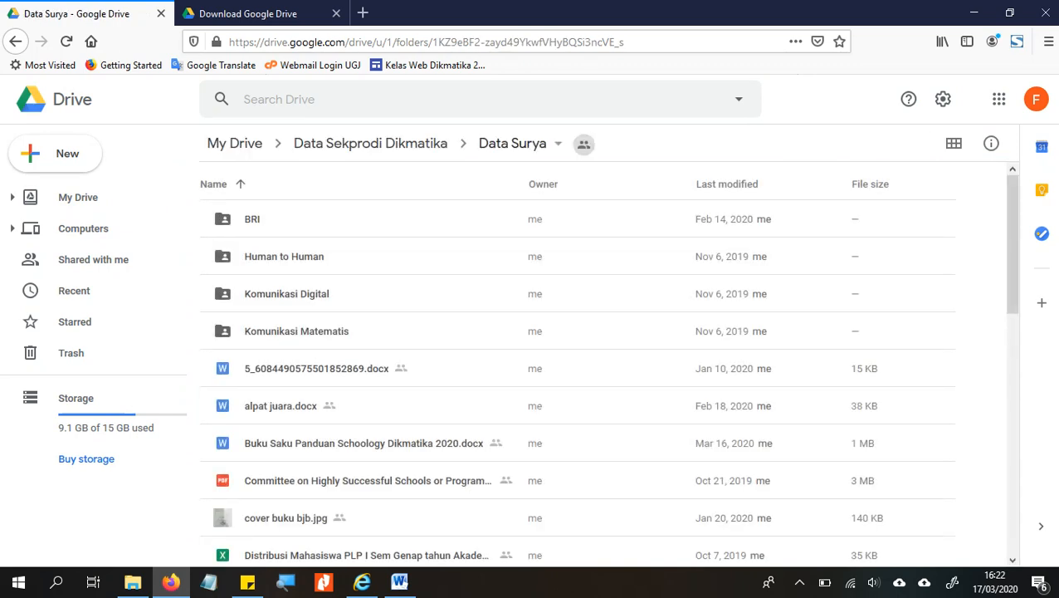
scroll(606, 378, down, 10)
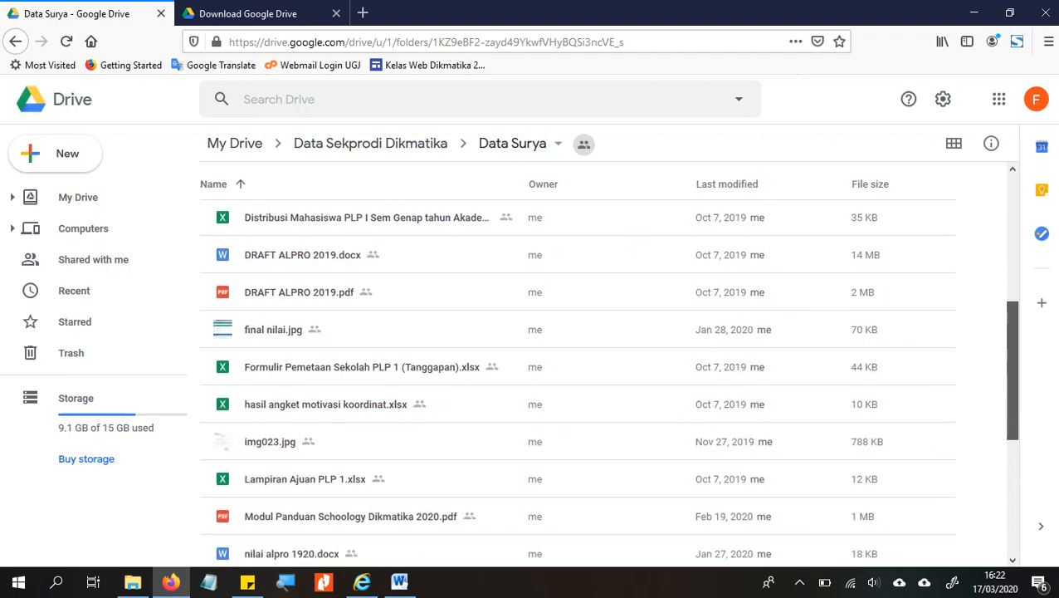
scroll(606, 378, down, 3)
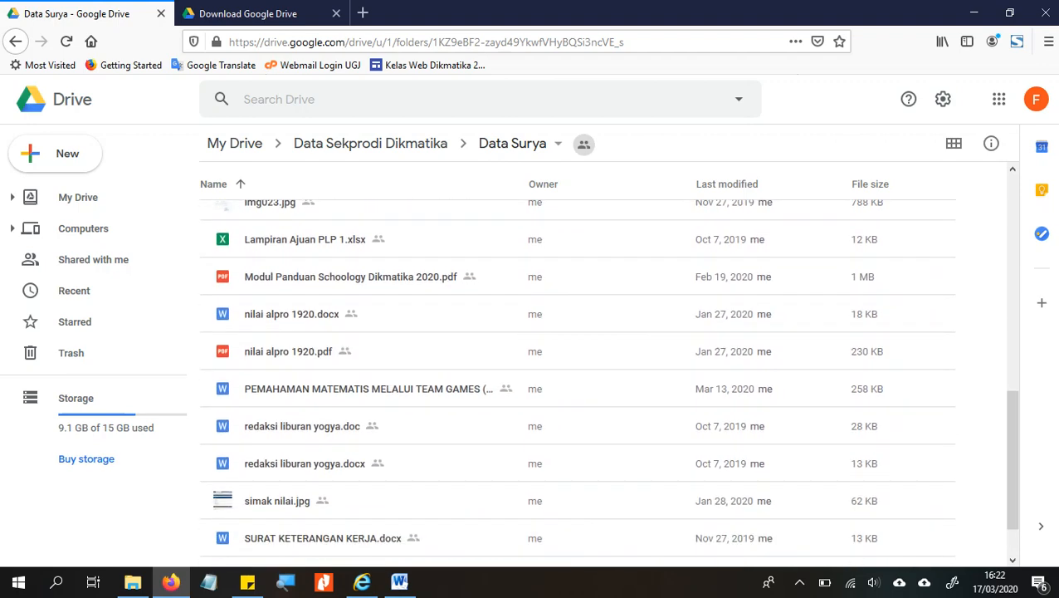
click(368, 388)
double_click(368, 388)
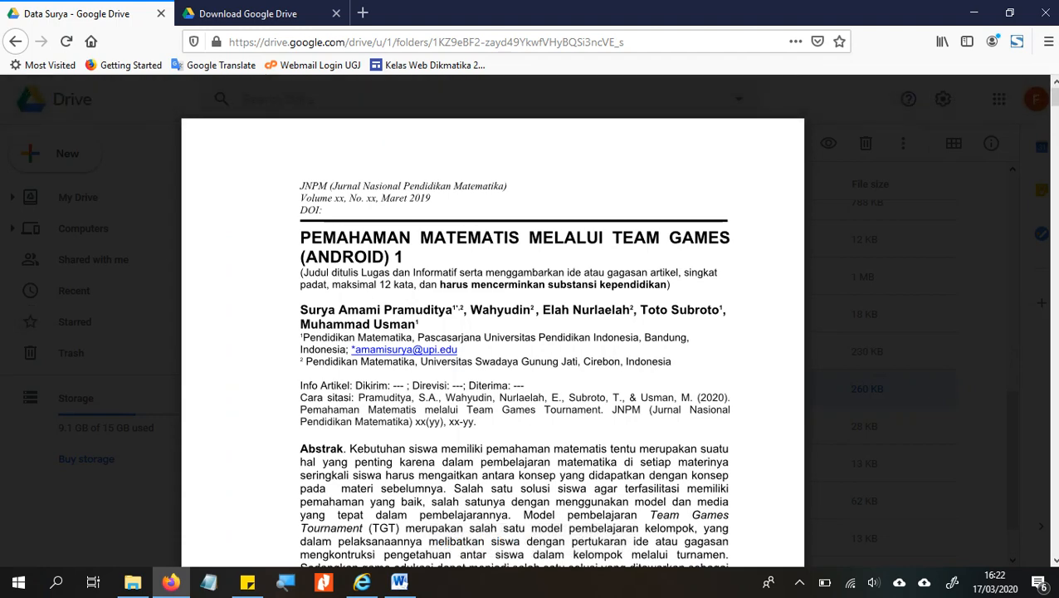
key(Escape)
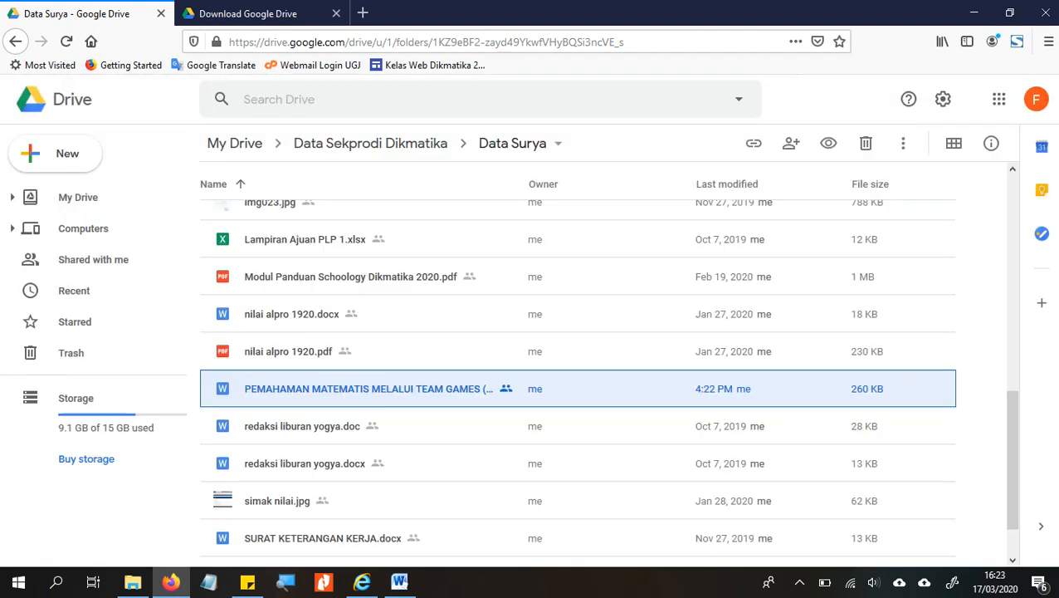
key(alt+Tab)
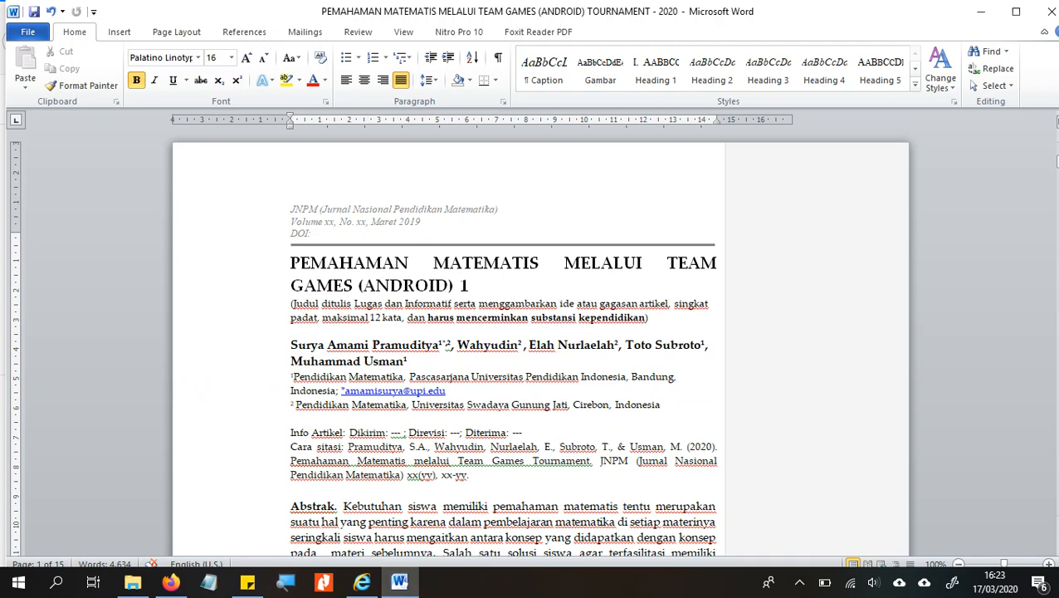
- Extend the title to end in '12345', save, confirm the sync, and return to Drive
text(2345)
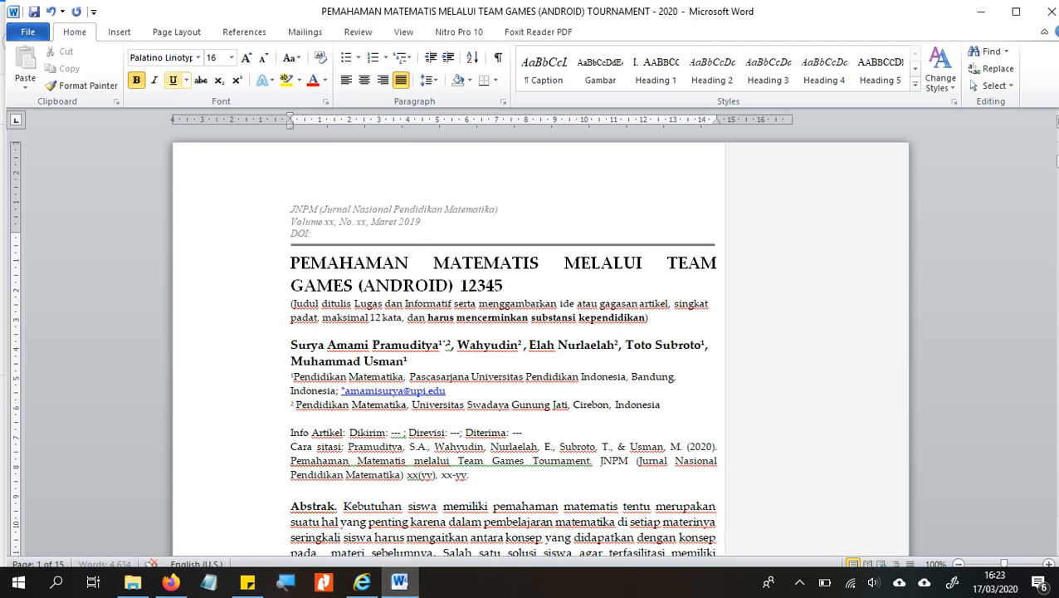
click(33, 12)
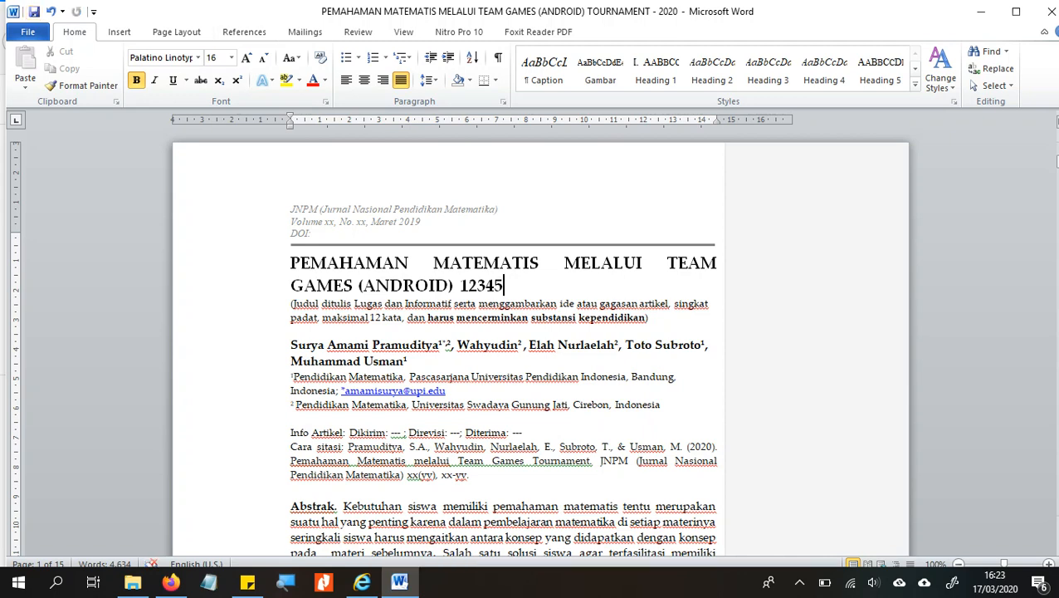
click(899, 581)
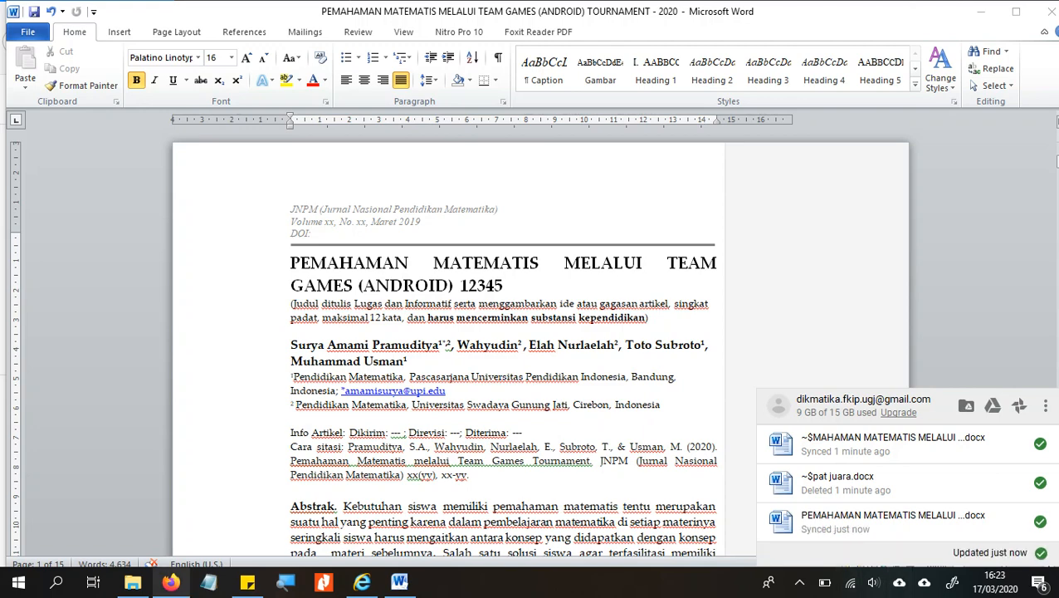
click(170, 582)
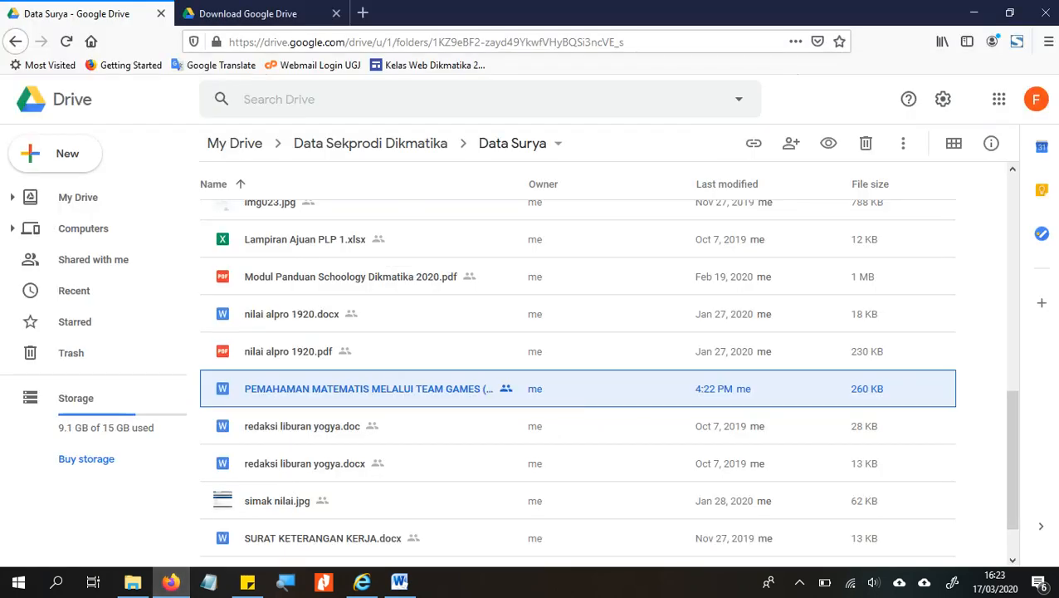
- Reload the Data Surya folder in Drive and preview the article, confirming the '12345' title at 261 KB
double_click(369, 389)
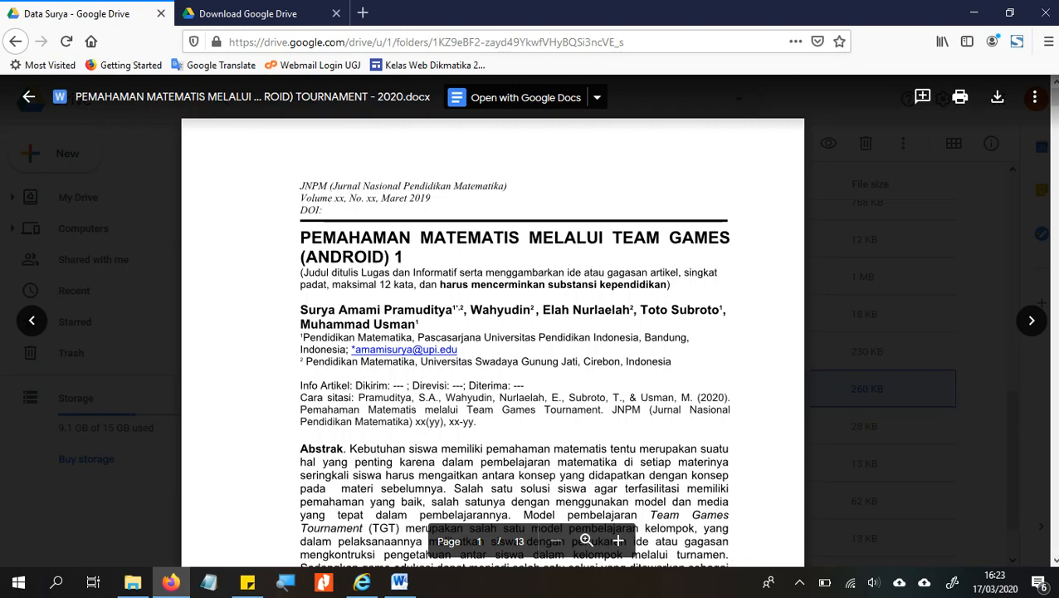
click(28, 96)
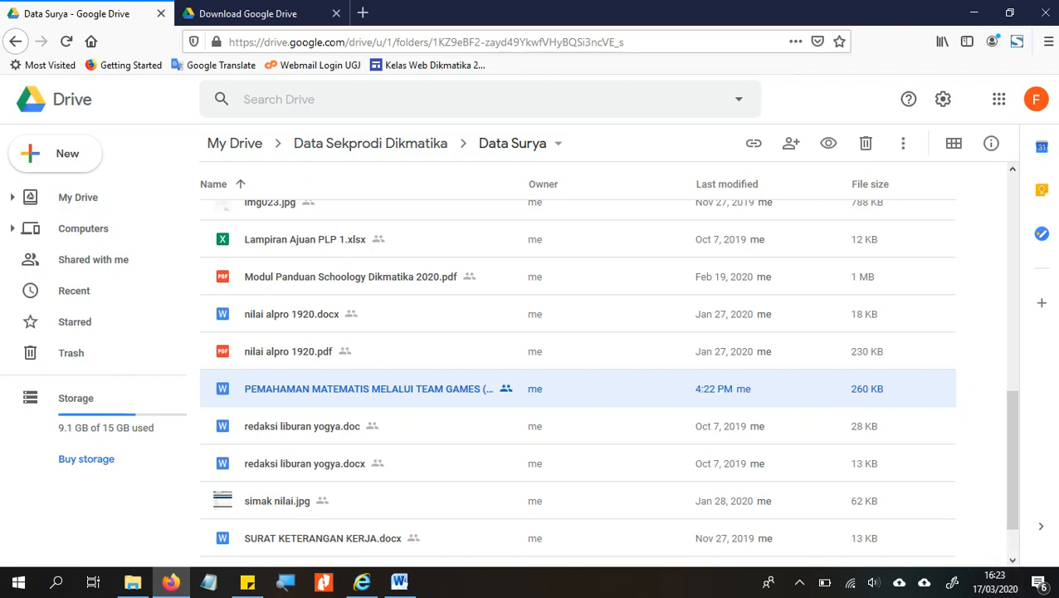
key(F5)
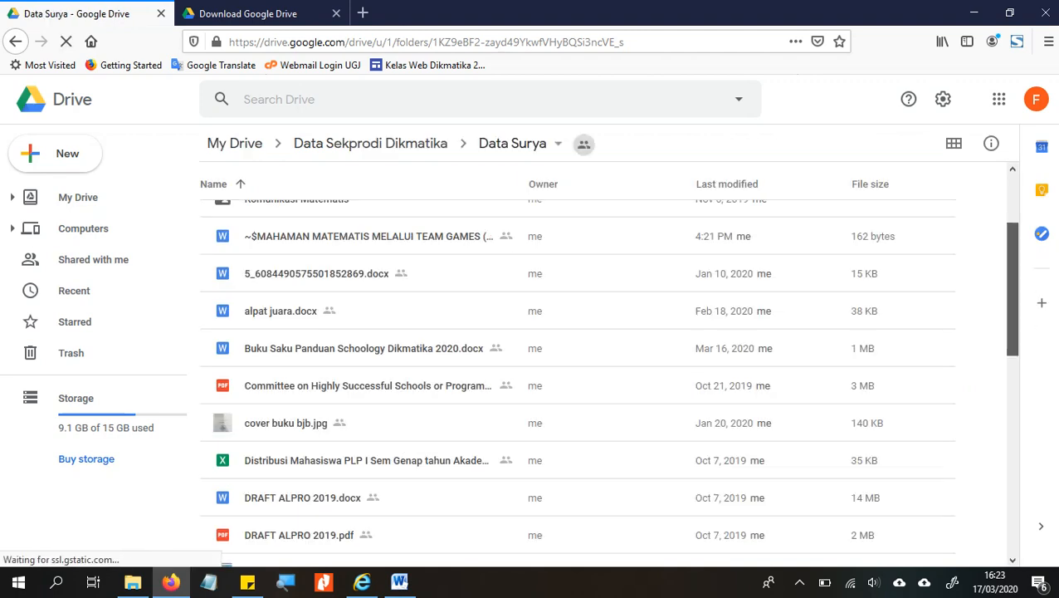
scroll(577, 382, down, 4)
scroll(576, 382, down, 2)
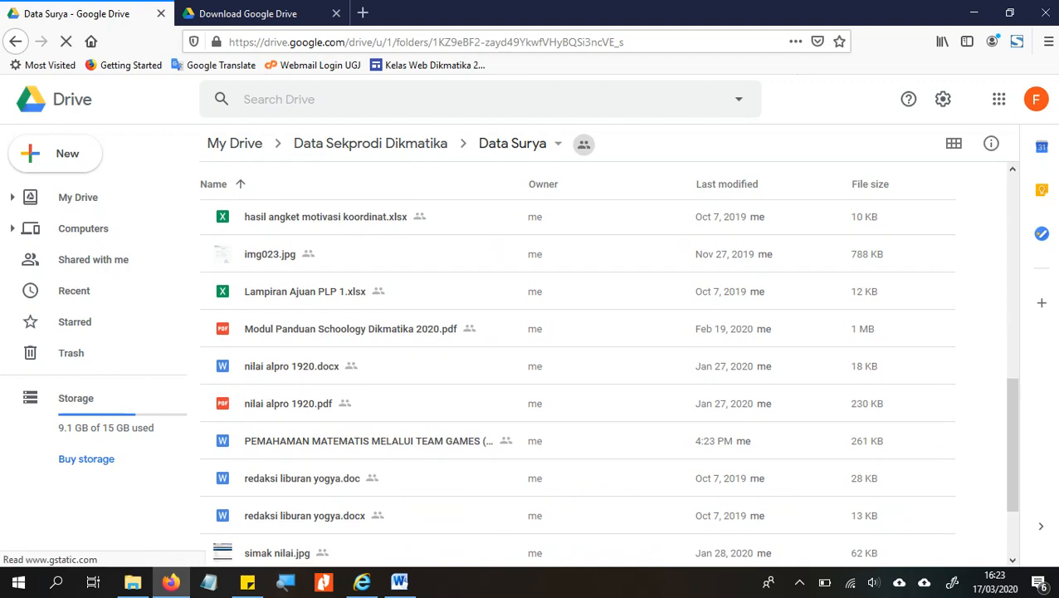
double_click(369, 441)
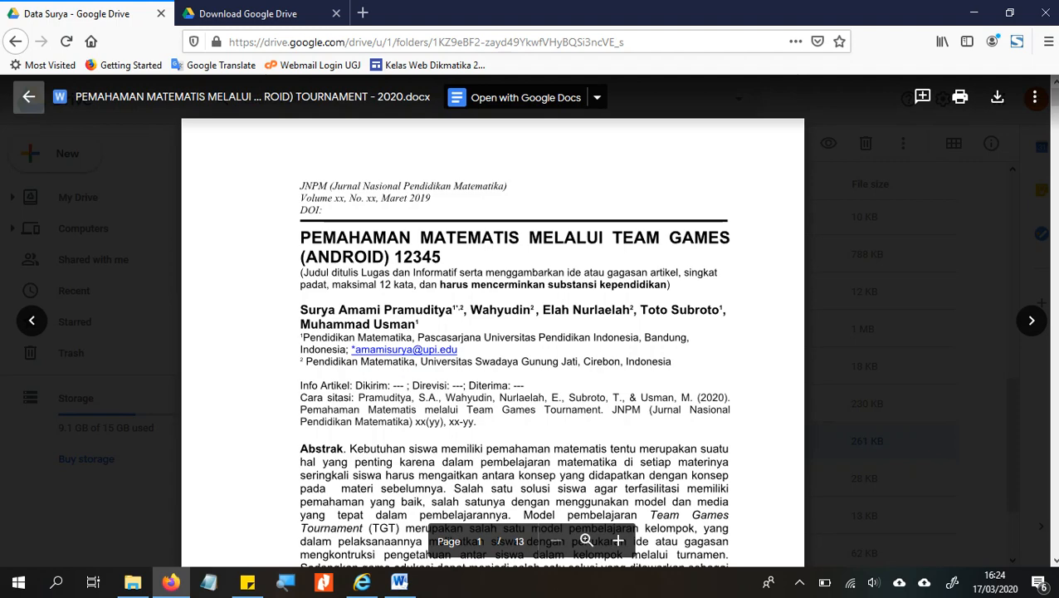
click(28, 96)
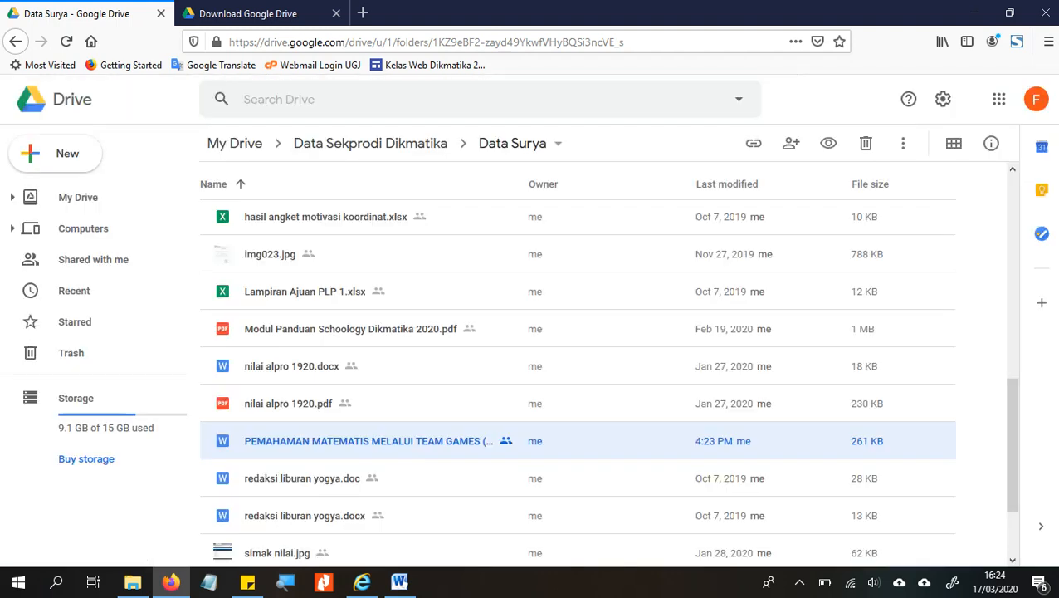
click(247, 13)
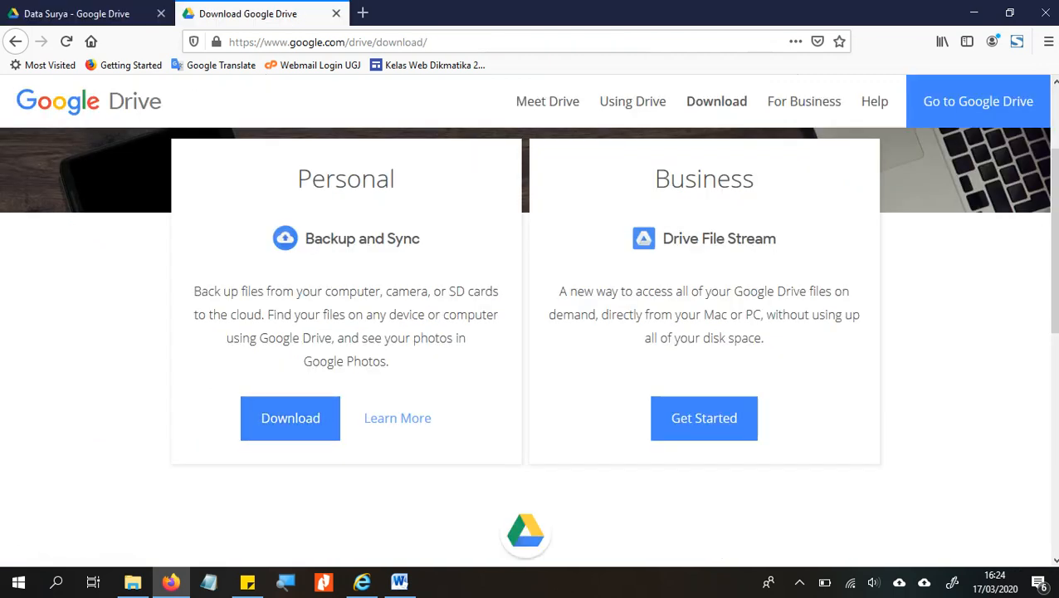
- Launch Sketchpad from Windows Ink Workspace, showing the earlier PC-to-drive drawing
click(952, 582)
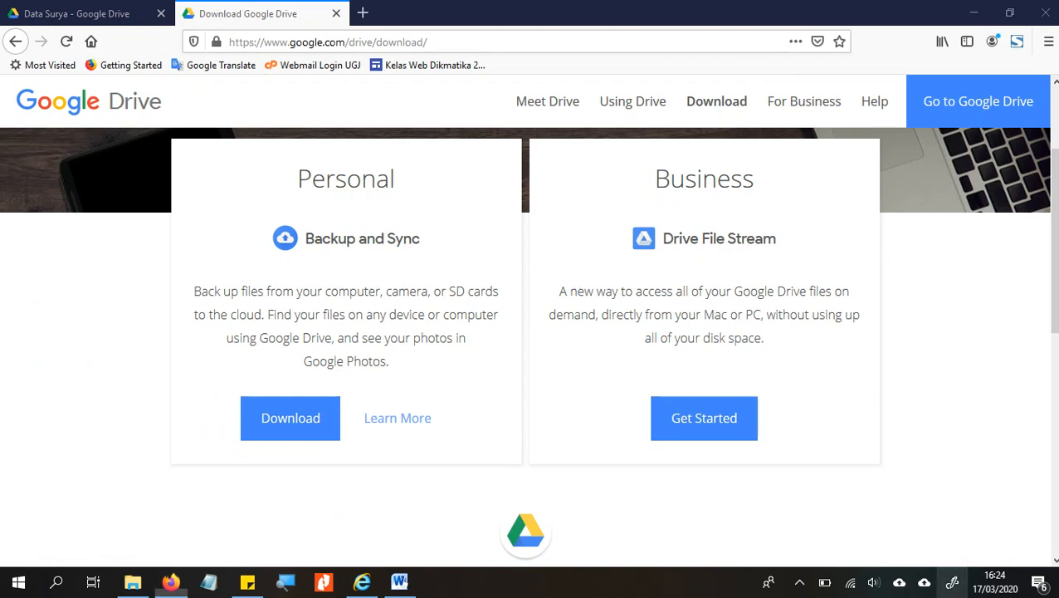
click(952, 582)
click(920, 195)
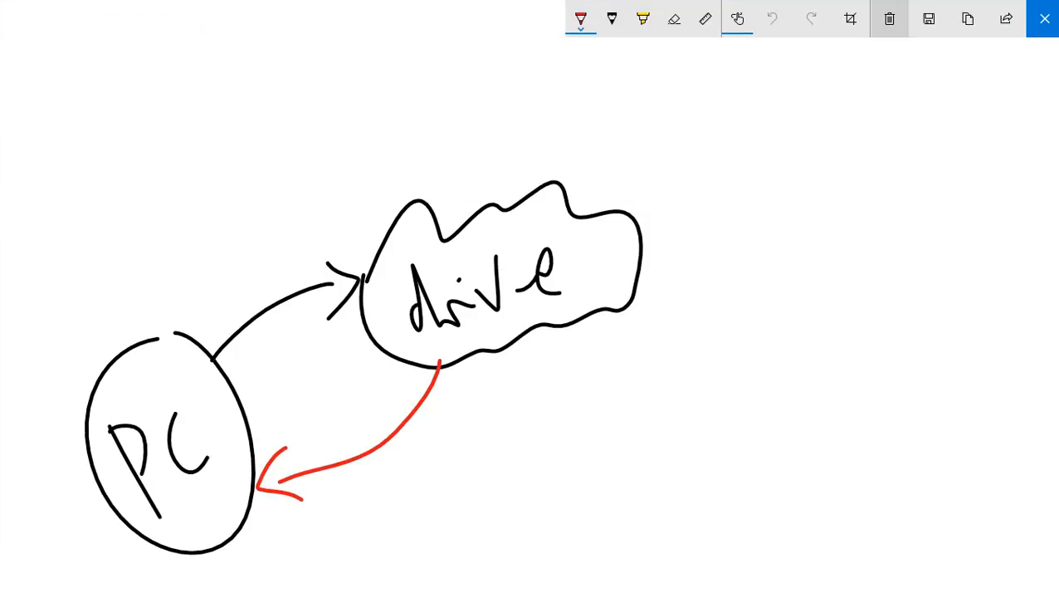
- Clear the canvas, enable touch writing, and set the pen colour to black
click(889, 18)
mouse_move(437, 257)
mouse_down()
mouse_move(499, 183)
mouse_move(656, 201)
mouse_up()
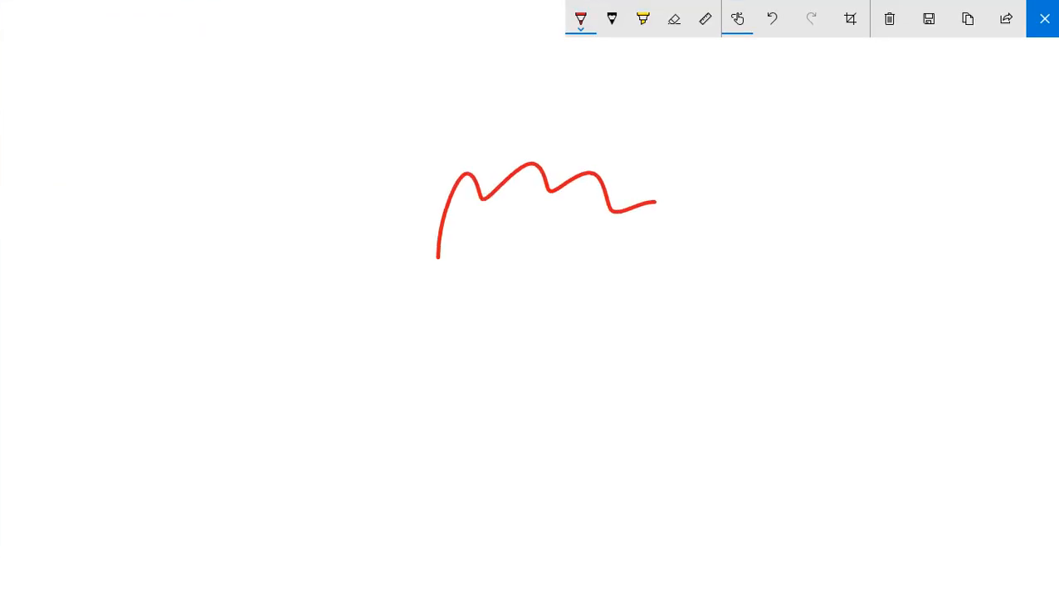
click(889, 18)
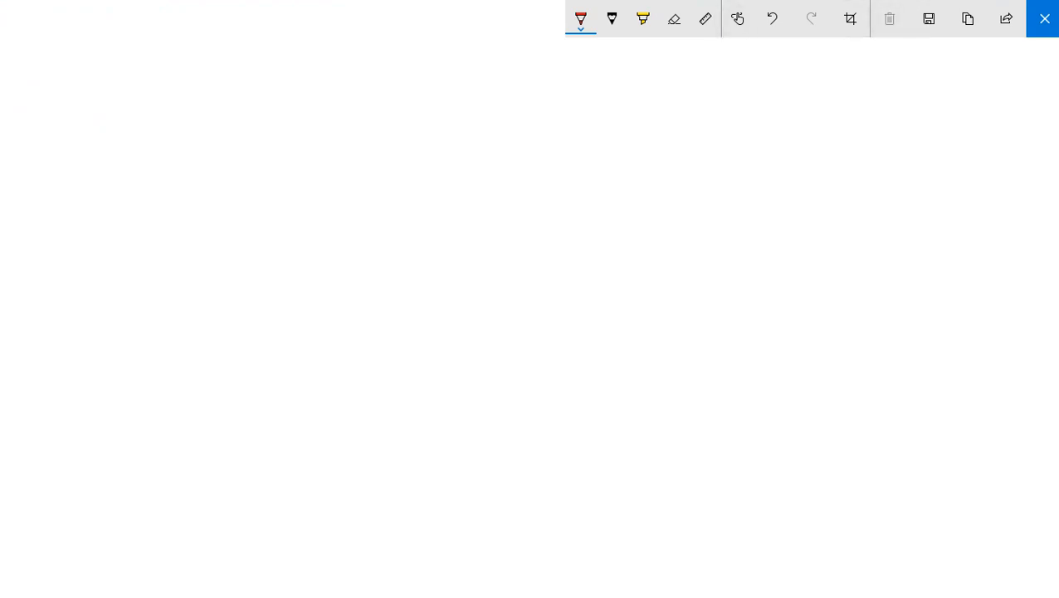
click(737, 19)
click(581, 18)
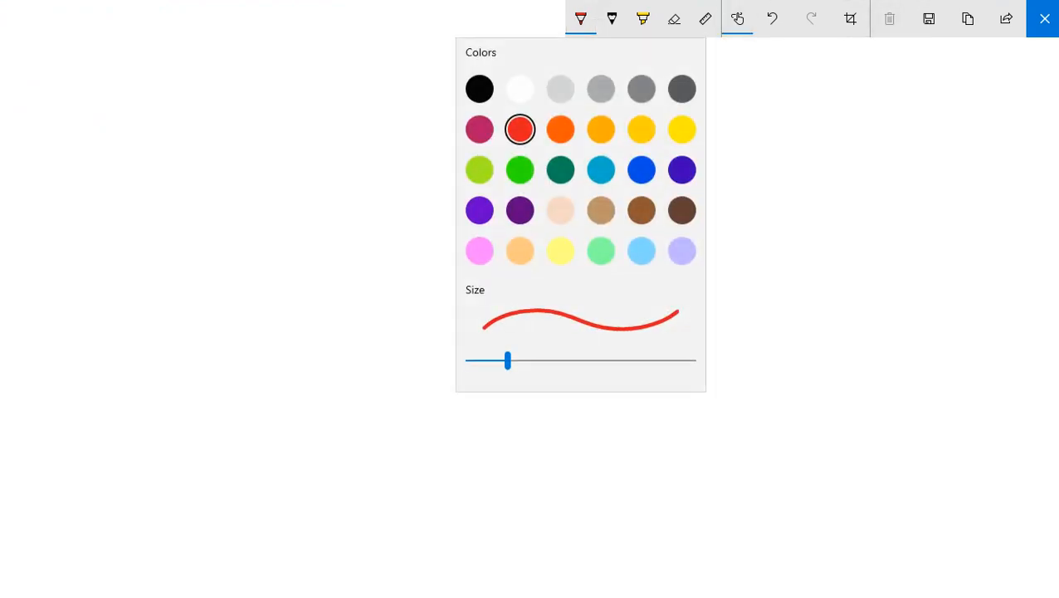
click(469, 87)
- Draw a cloud labelled 'drive' and a laptop at lower left, linked by two-way arrows
mouse_move(431, 287)
mouse_down()
mouse_move(572, 198)
mouse_move(681, 270)
mouse_up()
mouse_move(674, 292)
mouse_down()
mouse_move(643, 336)
mouse_move(437, 293)
mouse_move(488, 303)
mouse_move(529, 282)
mouse_move(568, 292)
mouse_move(613, 274)
mouse_up()
click(522, 245)
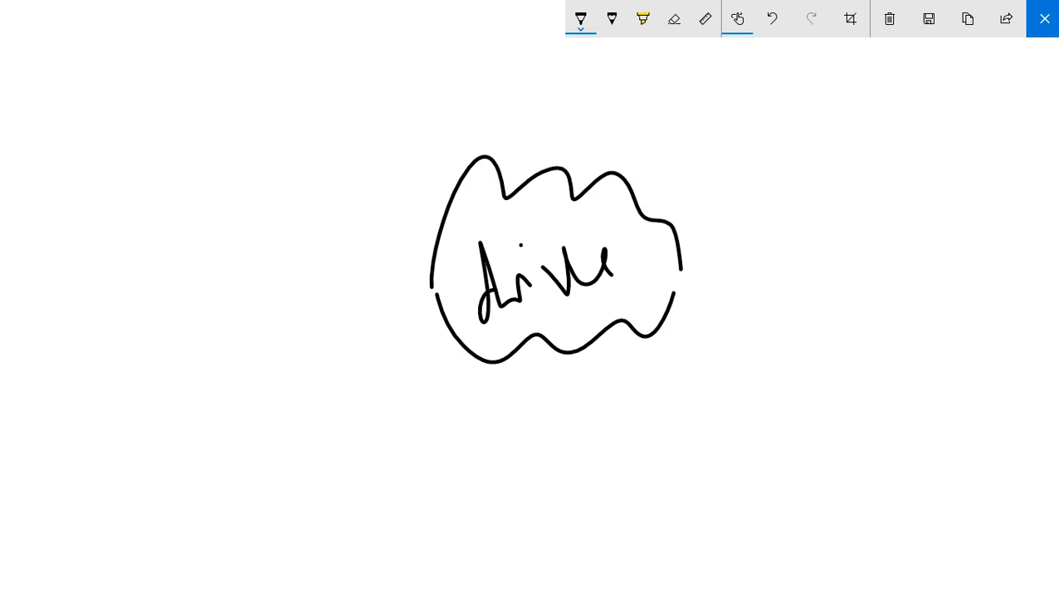
mouse_move(104, 356)
mouse_down()
mouse_move(124, 440)
mouse_move(203, 359)
mouse_move(151, 423)
mouse_move(138, 530)
mouse_move(229, 407)
mouse_up()
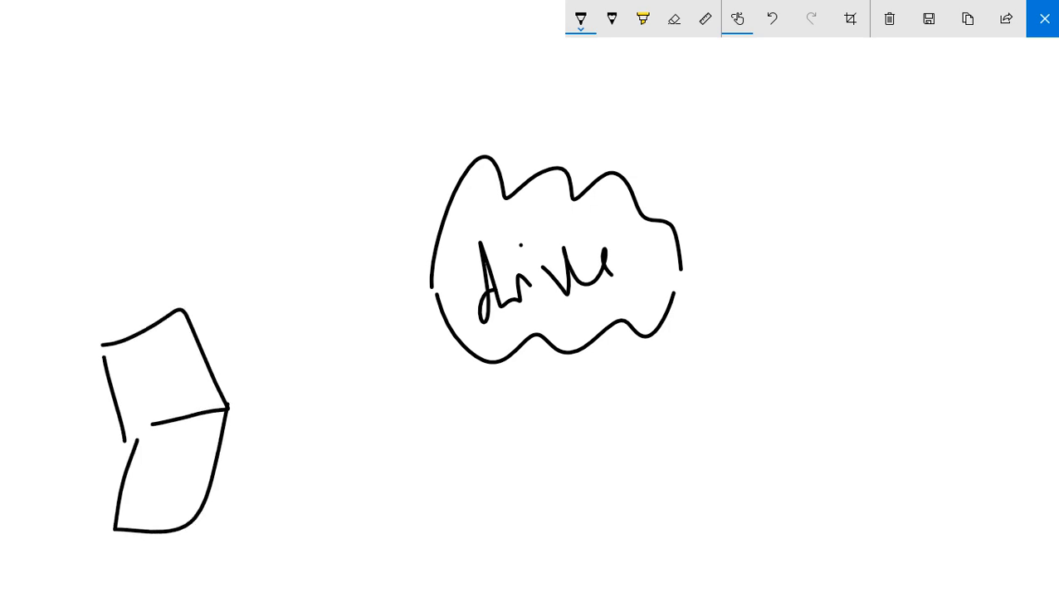
mouse_move(22, 304)
mouse_down()
mouse_move(95, 312)
mouse_move(155, 220)
mouse_up()
drag(420, 305, 253, 394)
drag(252, 353, 268, 399)
drag(243, 471, 491, 408)
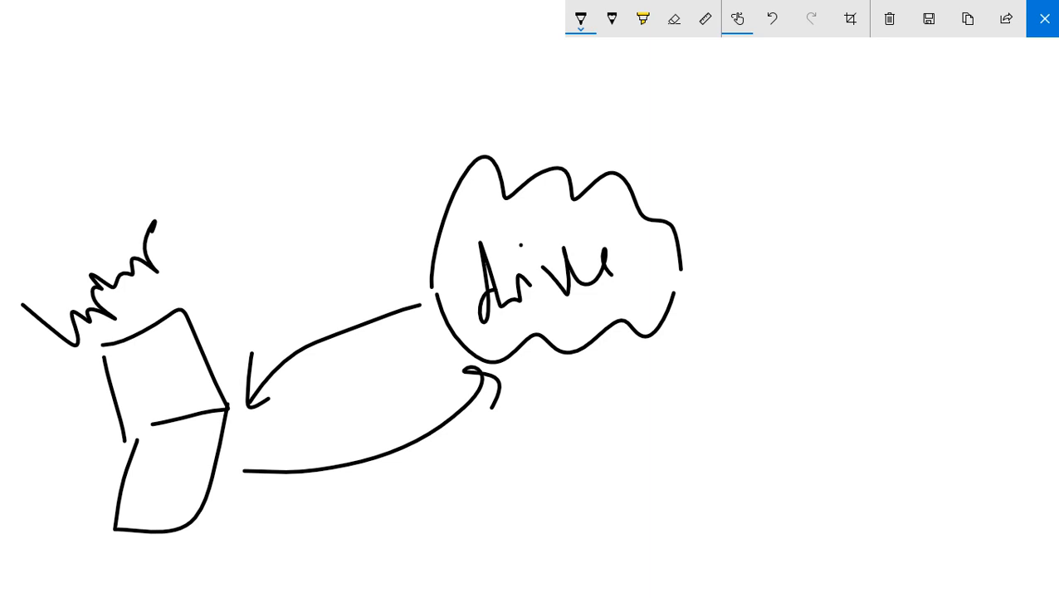
- Sketch a labelled PC with monitor and tower at top right, with arrows to the cloud
drag(800, 117, 813, 199)
mouse_move(802, 111)
mouse_down()
mouse_move(855, 98)
mouse_move(815, 197)
mouse_move(863, 182)
mouse_move(870, 217)
mouse_up()
drag(830, 215, 890, 203)
drag(905, 103, 931, 201)
mouse_move(904, 100)
mouse_down()
mouse_move(934, 91)
mouse_move(940, 202)
mouse_up()
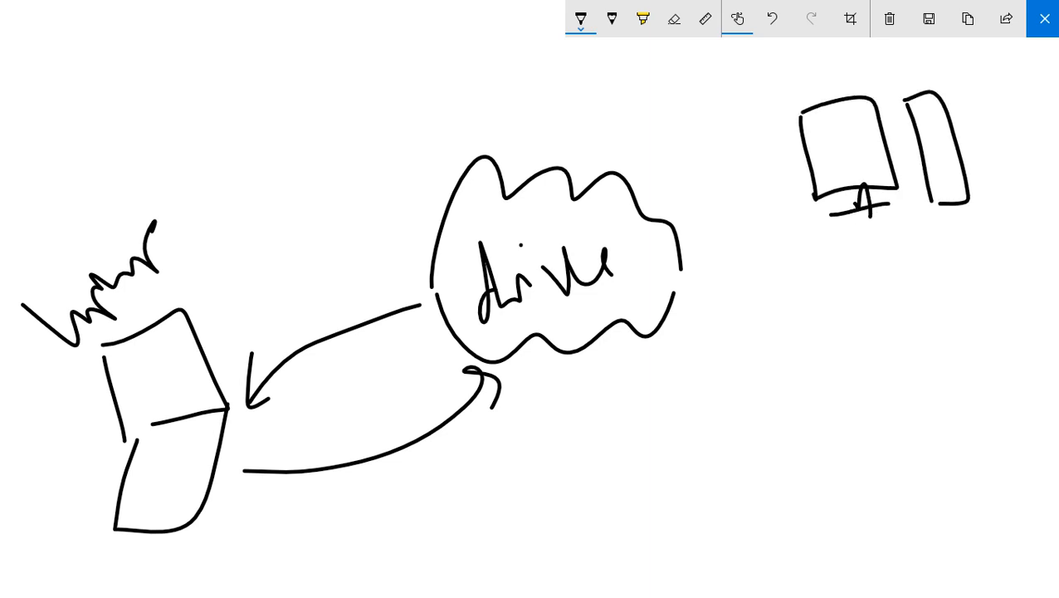
drag(925, 125, 938, 118)
drag(928, 141, 933, 137)
click(829, 117)
mouse_move(865, 250)
mouse_down()
mouse_move(881, 238)
mouse_move(871, 286)
mouse_up()
drag(881, 239, 886, 259)
drag(930, 231, 941, 256)
mouse_move(860, 292)
mouse_down()
mouse_move(911, 314)
mouse_move(938, 270)
mouse_up()
drag(933, 308, 1008, 249)
drag(763, 117, 691, 171)
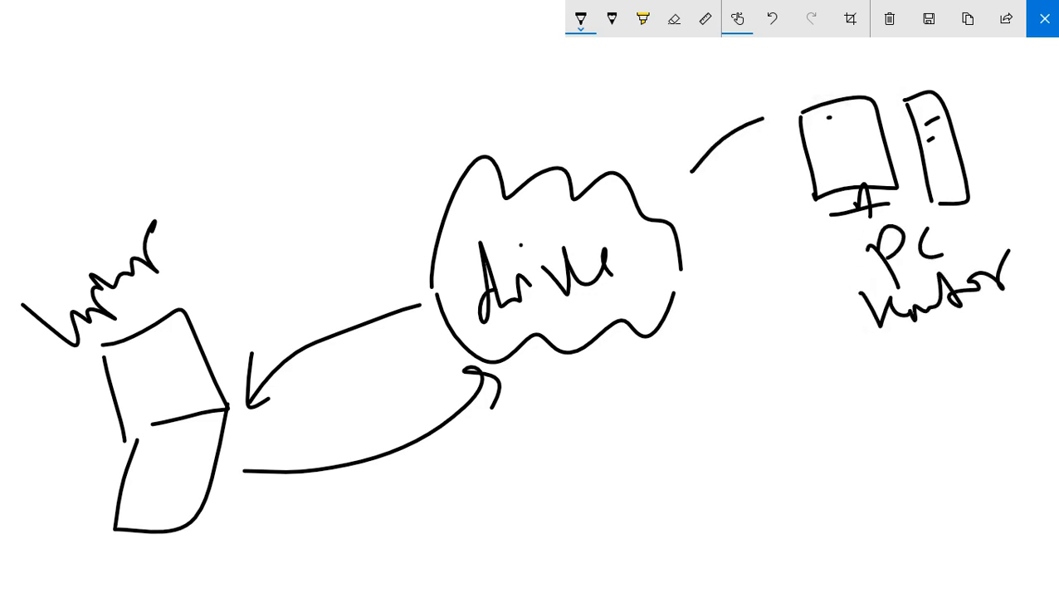
drag(684, 134, 703, 189)
mouse_move(704, 288)
mouse_down()
mouse_move(803, 227)
mouse_move(824, 251)
mouse_up()
- Draw a smartphone labelled 'smart phone' below the cloud, with arrows both ways
mouse_move(611, 415)
mouse_down()
mouse_move(680, 538)
mouse_move(744, 505)
mouse_move(690, 539)
mouse_up()
drag(639, 408, 664, 465)
mouse_move(636, 410)
mouse_down()
mouse_move(699, 447)
mouse_move(678, 477)
mouse_up()
mouse_move(744, 412)
mouse_down()
mouse_move(770, 443)
mouse_move(833, 432)
mouse_up()
mouse_move(835, 393)
mouse_down()
mouse_move(843, 438)
mouse_move(859, 410)
mouse_up()
mouse_move(812, 465)
mouse_down()
mouse_move(838, 496)
mouse_move(915, 449)
mouse_up()
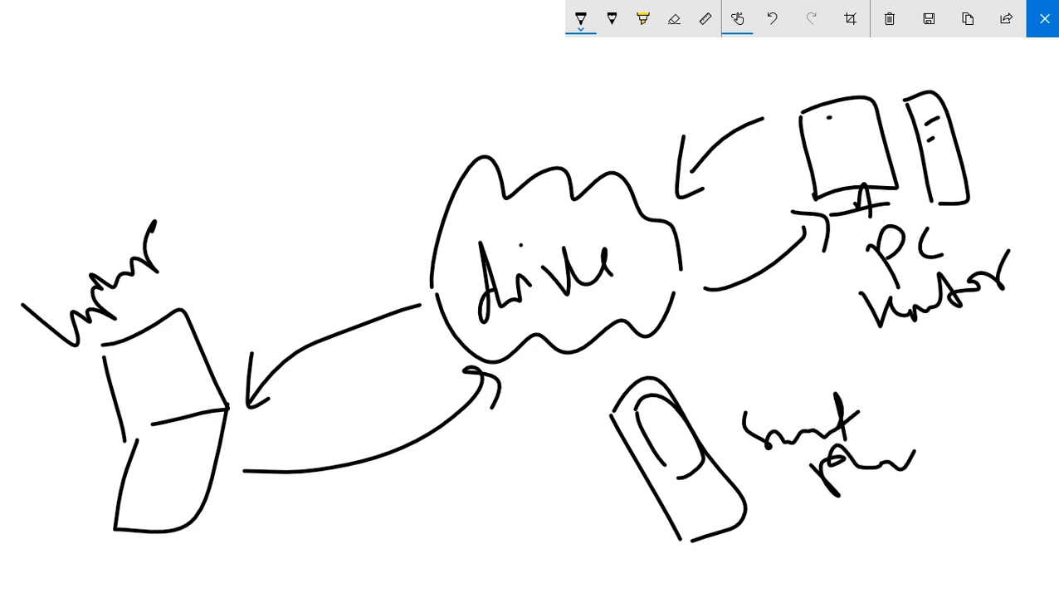
mouse_move(620, 498)
mouse_down()
mouse_move(548, 425)
mouse_move(549, 376)
mouse_up()
drag(533, 417, 571, 393)
mouse_move(678, 341)
mouse_down()
mouse_move(725, 384)
mouse_move(737, 423)
mouse_up()
drag(712, 401, 751, 405)
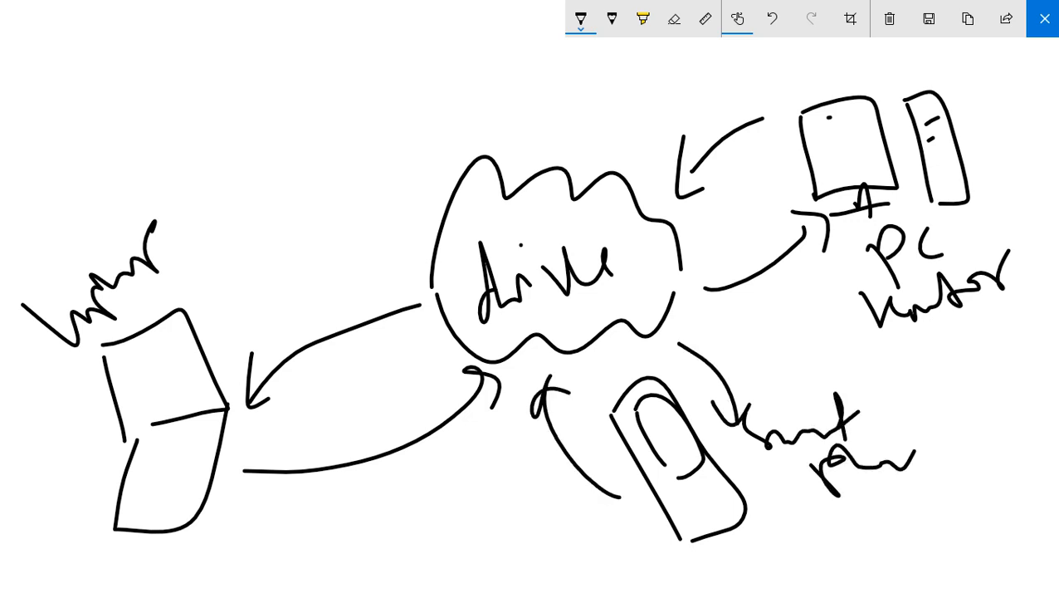
- Add a labelled fourth device at top left, linked to the cloud by two-way arrows
mouse_move(260, 34)
mouse_down()
mouse_move(305, 64)
mouse_move(428, 15)
mouse_up()
mouse_move(324, 127)
mouse_down()
mouse_move(359, 109)
mouse_move(528, 119)
mouse_move(374, 209)
mouse_move(328, 133)
mouse_up()
drag(387, 175, 409, 162)
drag(431, 143, 477, 123)
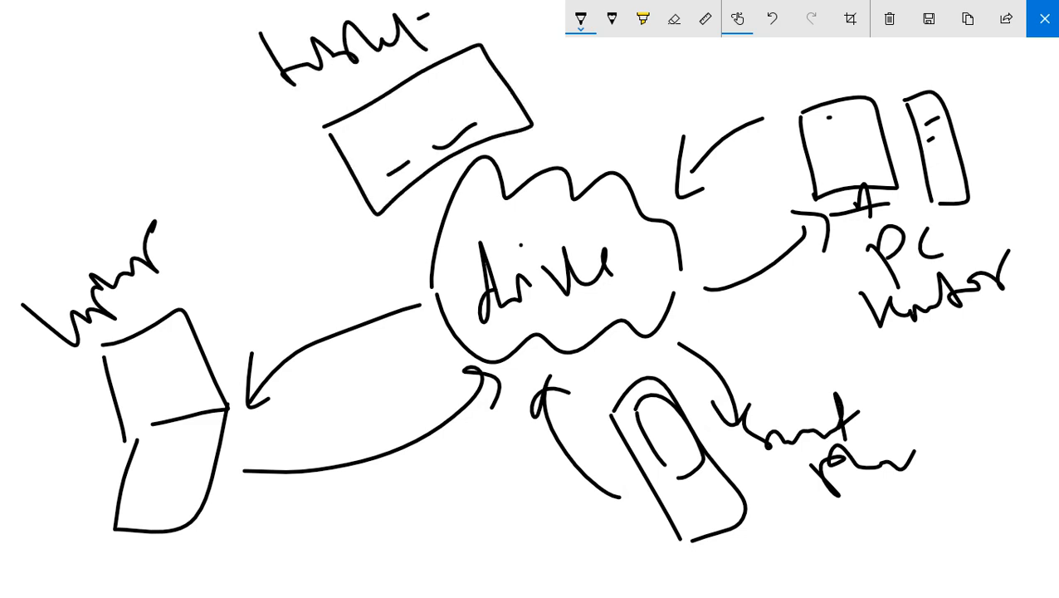
mouse_move(533, 75)
mouse_down()
mouse_move(561, 78)
mouse_move(596, 129)
mouse_up()
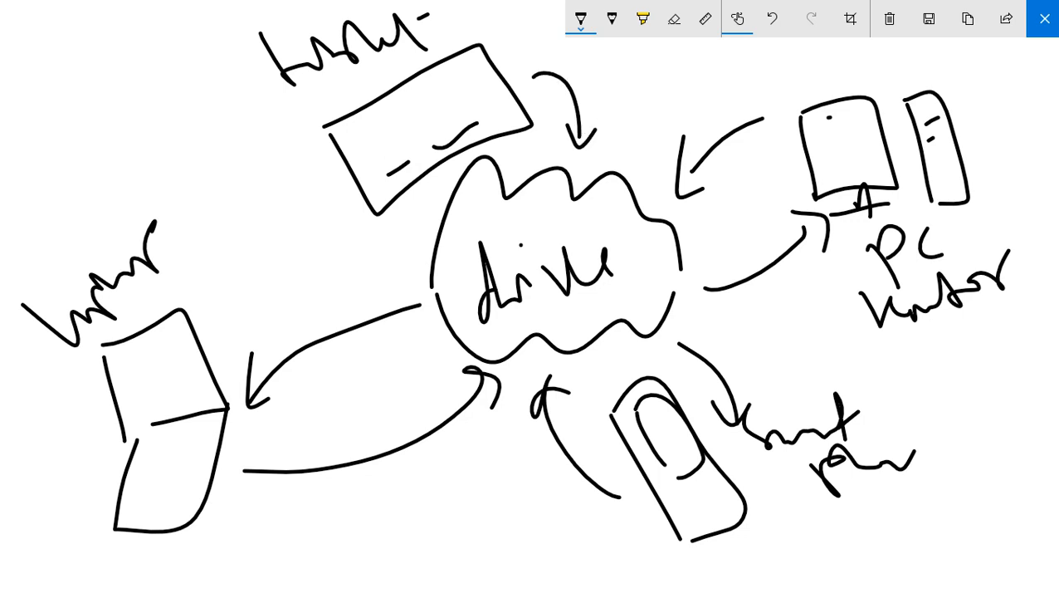
mouse_move(411, 257)
mouse_down()
mouse_move(290, 199)
mouse_move(339, 165)
mouse_up()
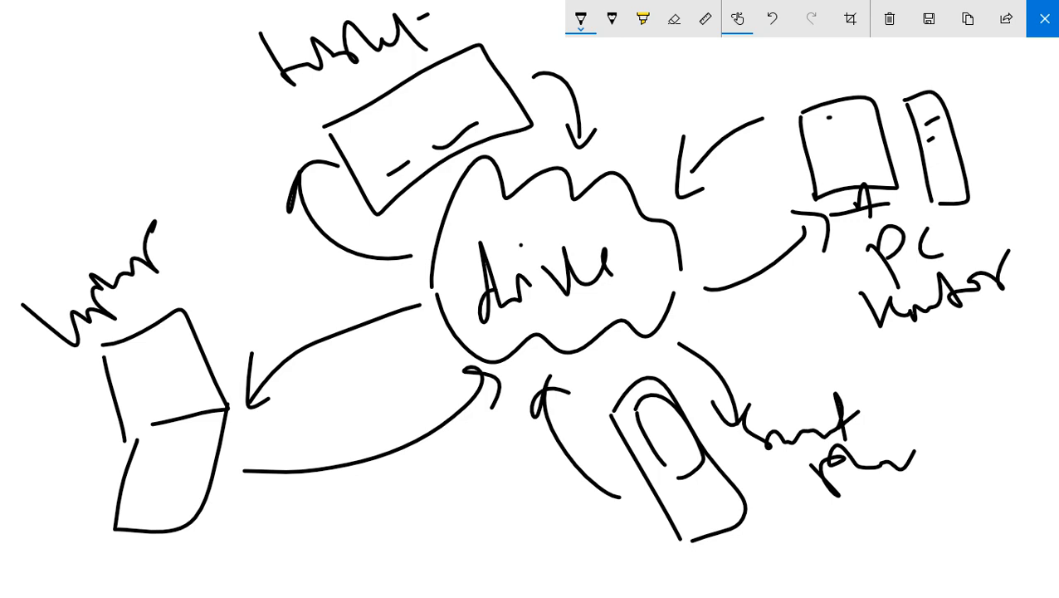
- Glance at the Word document and Data Surya folder windows, then return to Firefox's Download Google Drive page
key(alt+Tab)
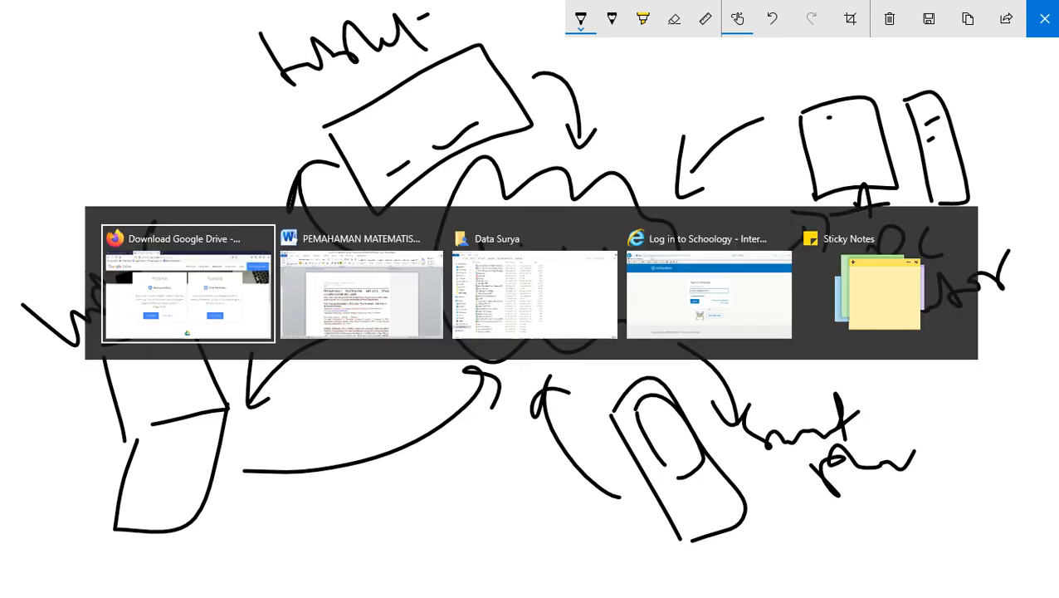
key(alt+Tab)
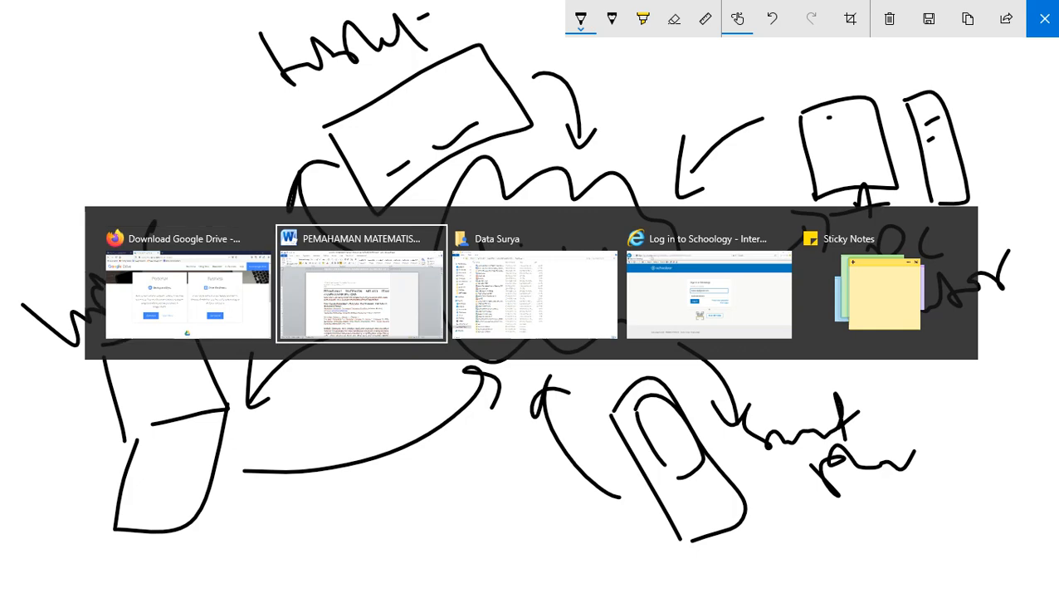
key(alt+Tab)
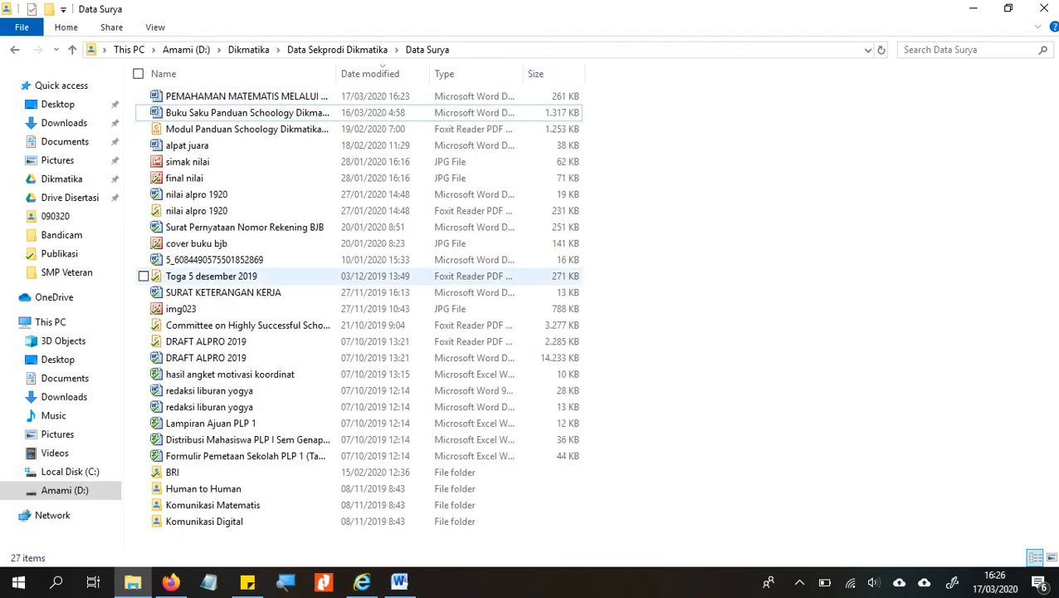
key(alt+Tab)
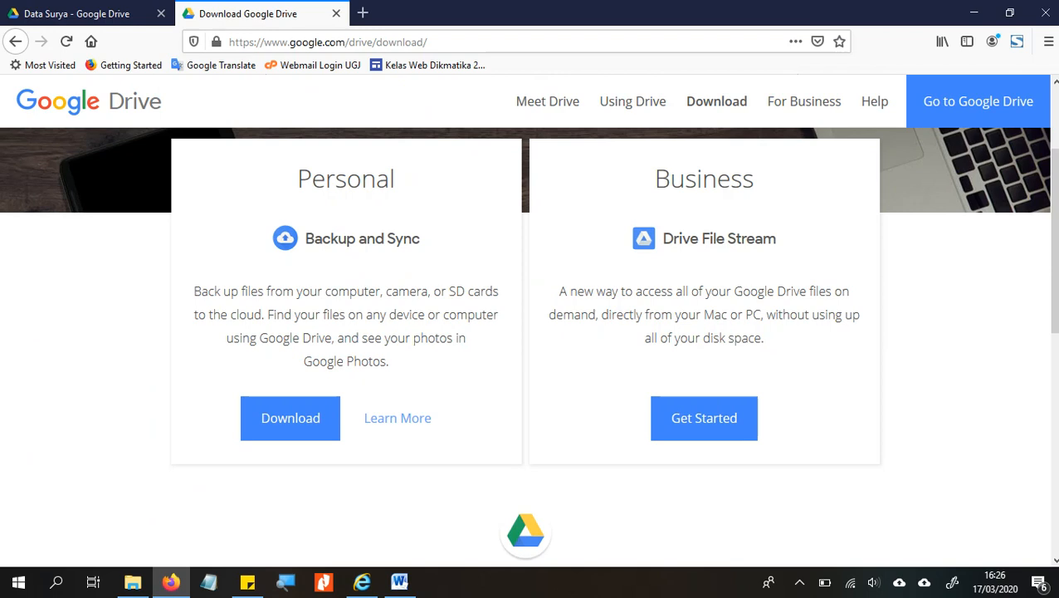
- From the Data Surya Drive tab, open another account's My Drive (u/2) in a new tab, then return to the download page
click(81, 13)
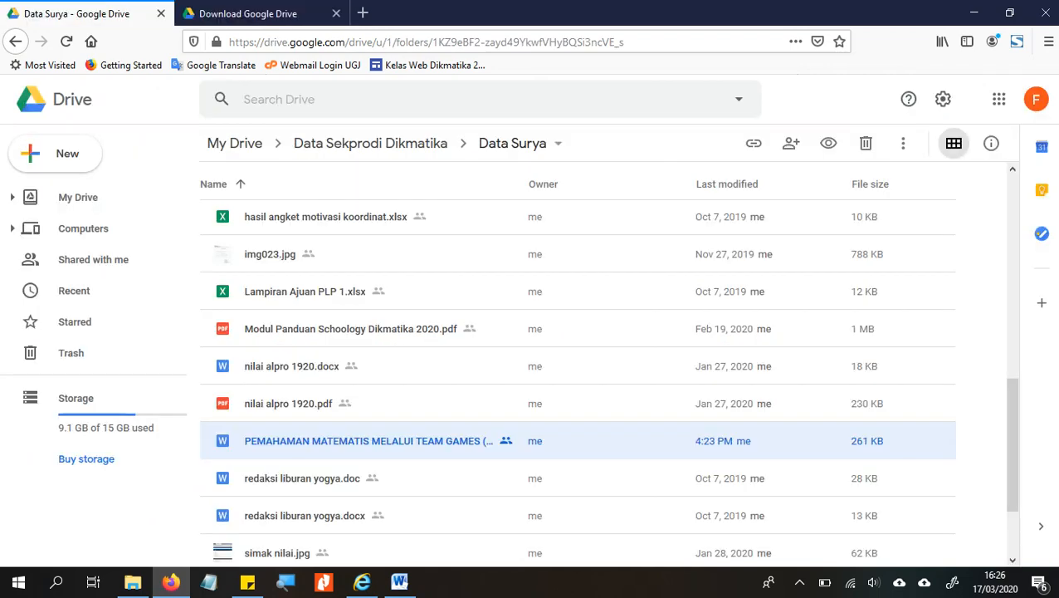
click(1035, 99)
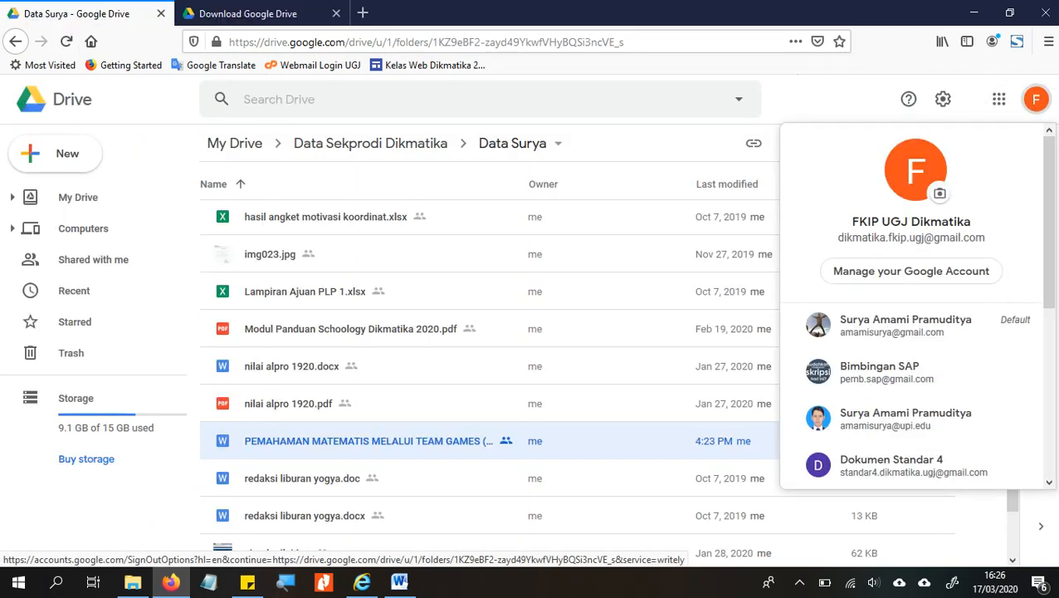
scroll(911, 332, down, 3)
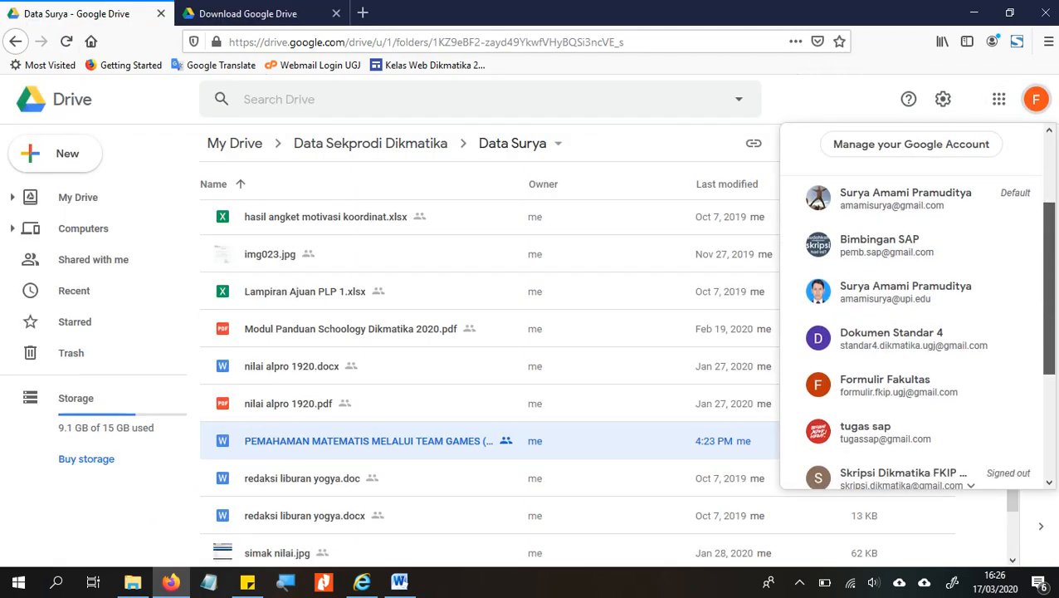
click(911, 245)
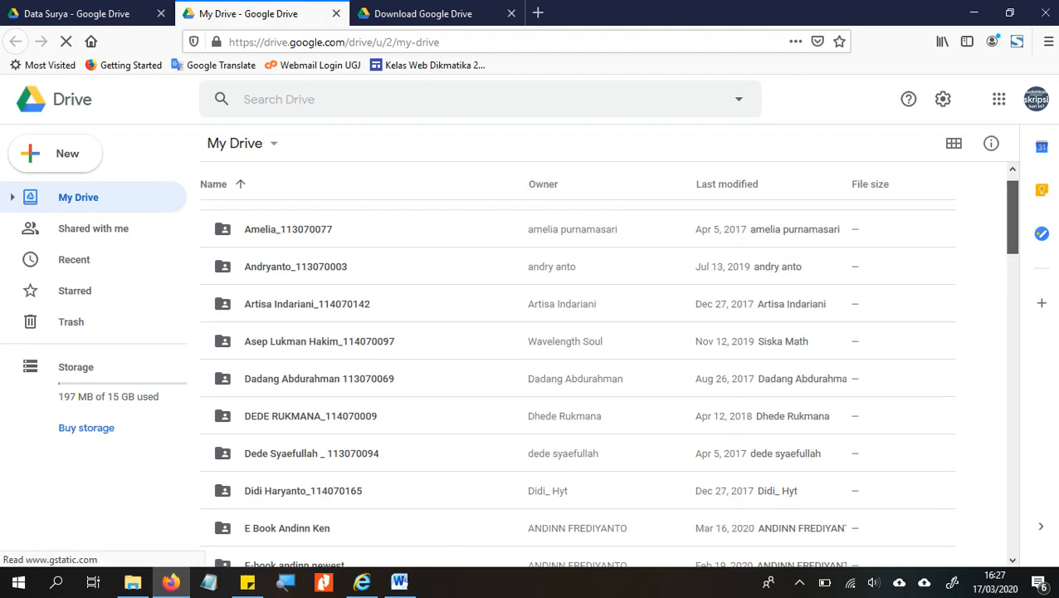
key(ctrl+Tab)
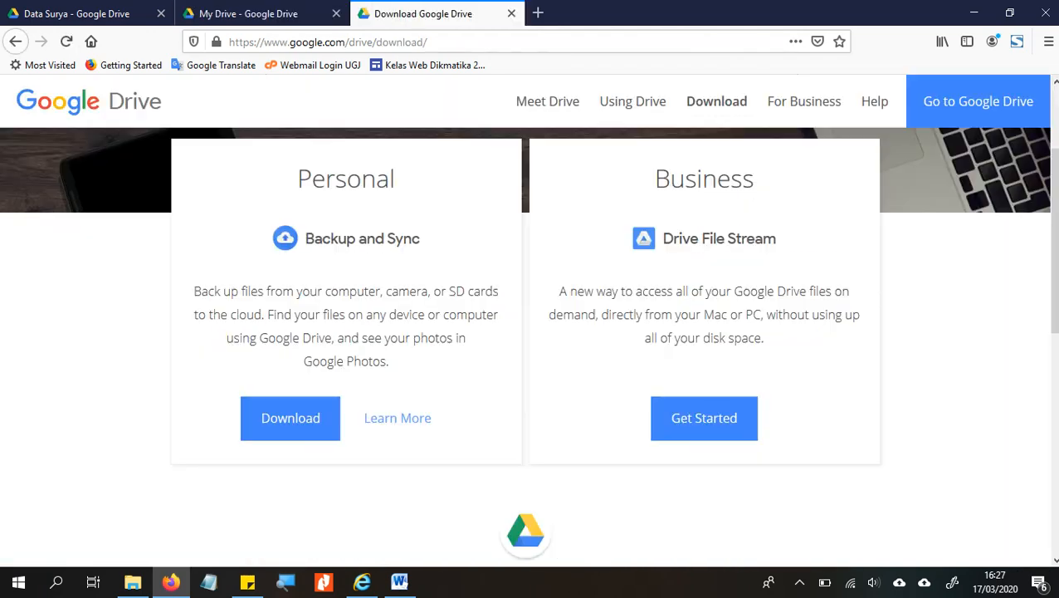